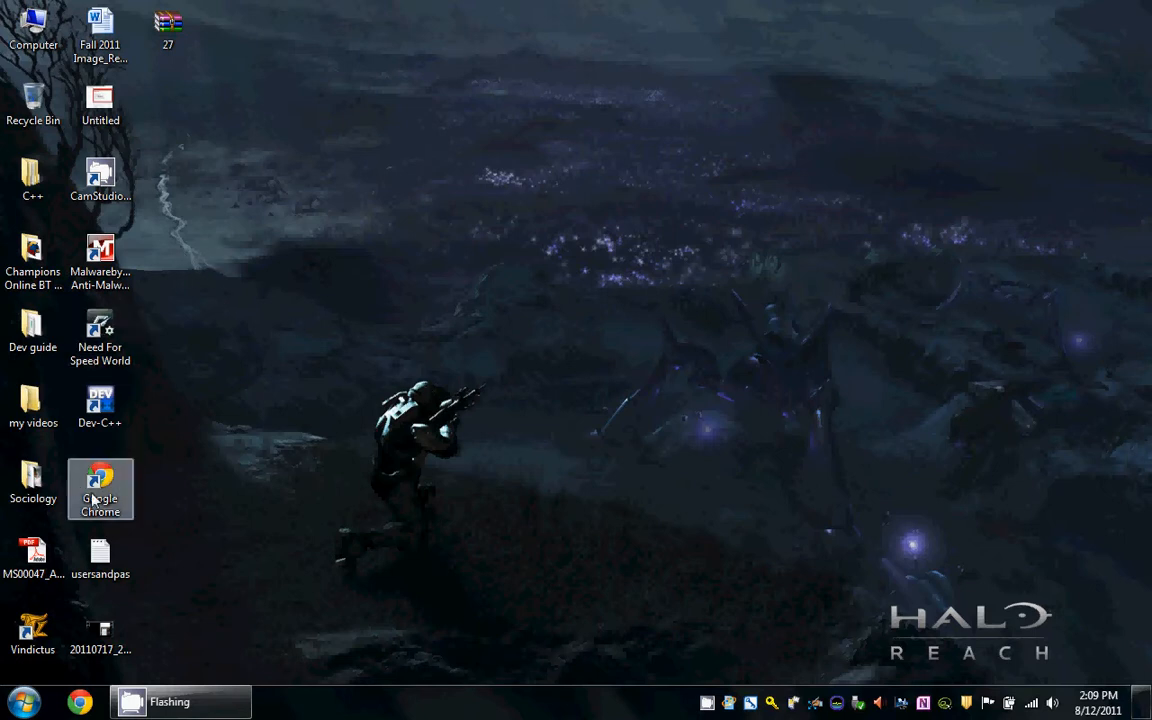
pyautogui.click(120, 285)
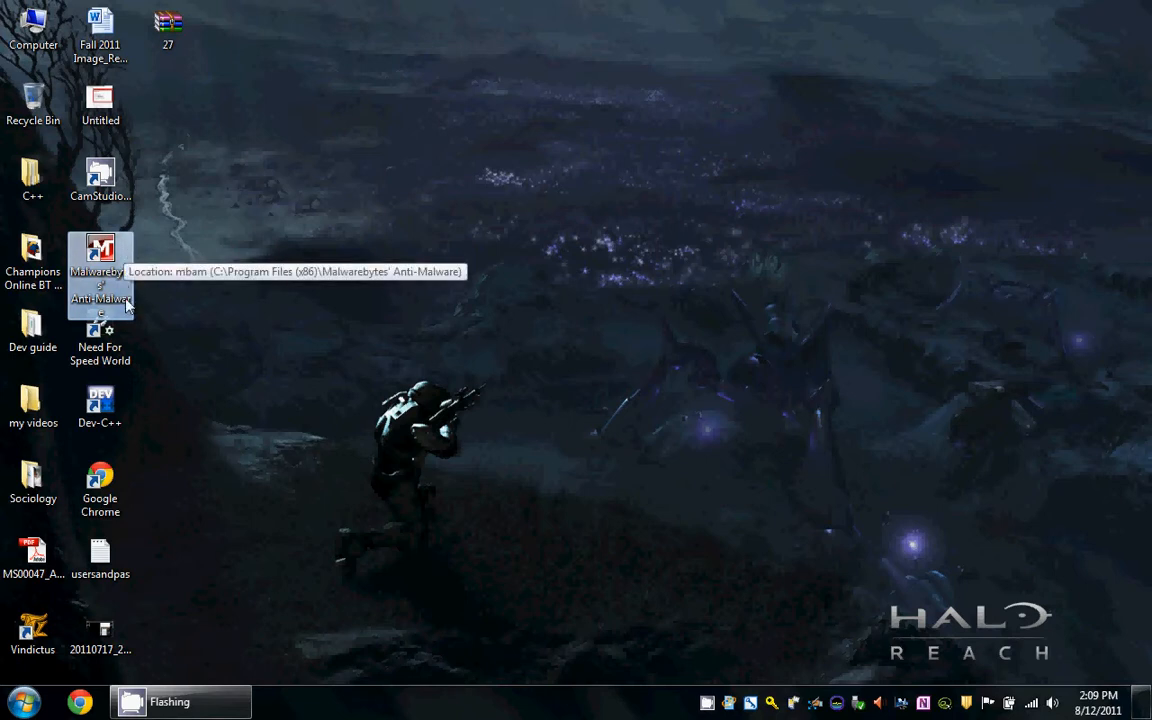
pyautogui.click(244, 537)
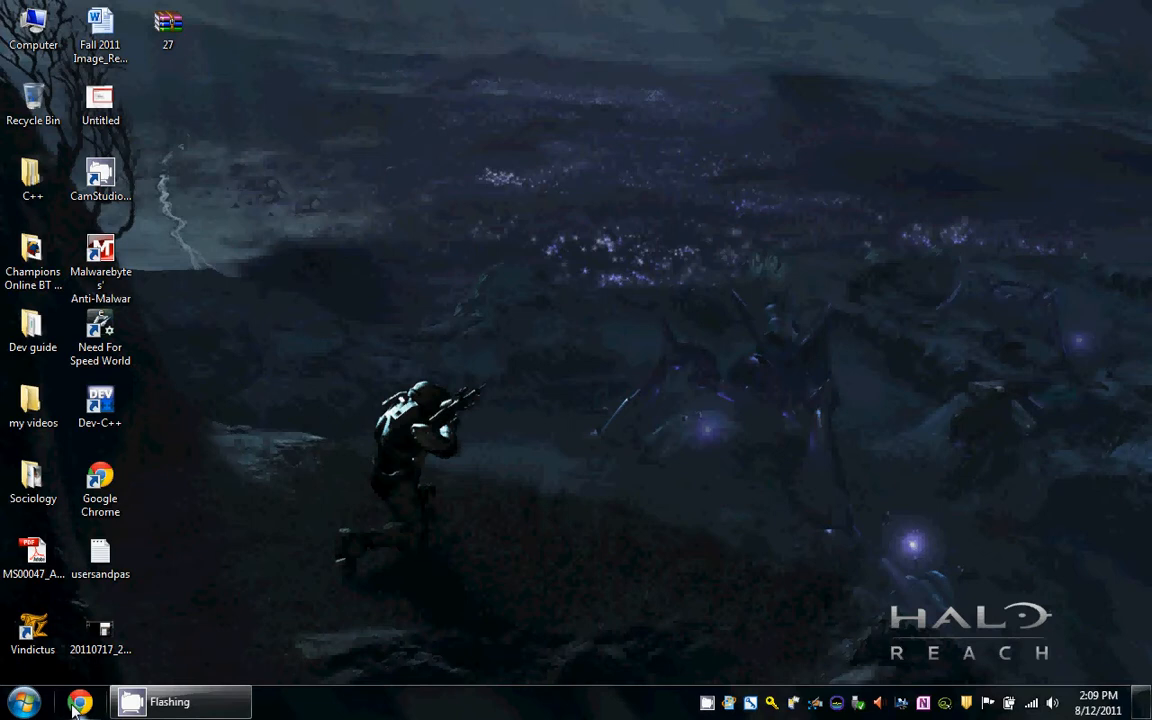
# Open Google in Chrome and search for "Malware bytes".
pyautogui.click(78, 703)
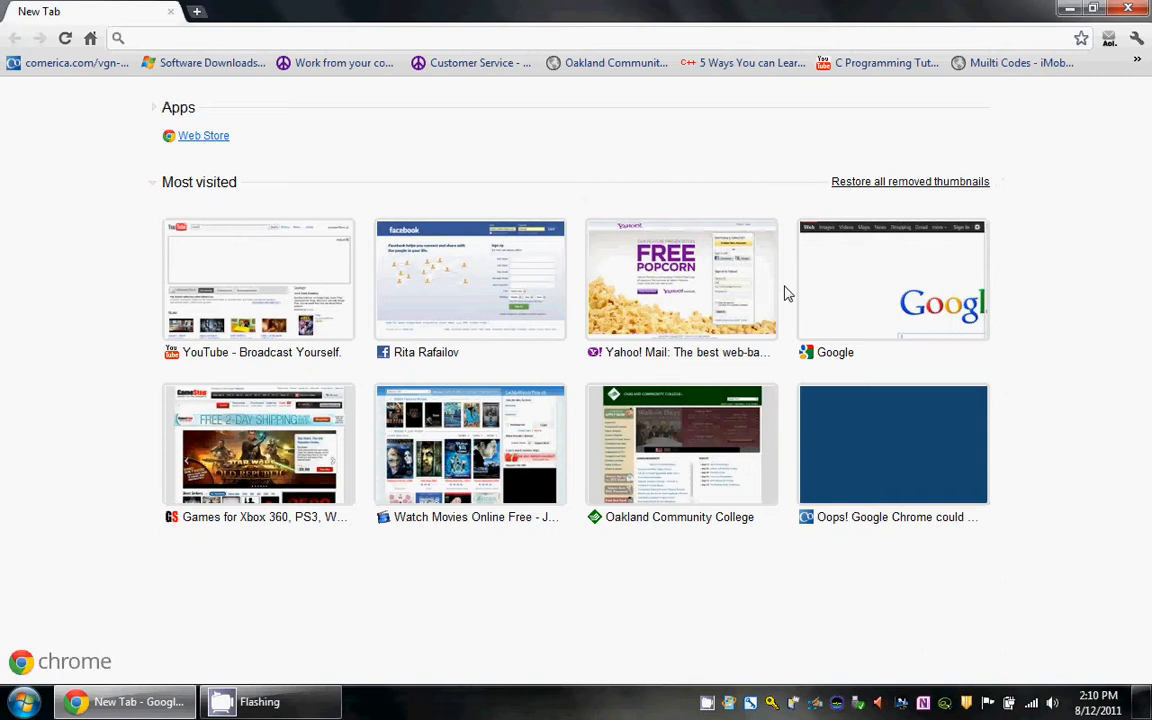
pyautogui.click(893, 262)
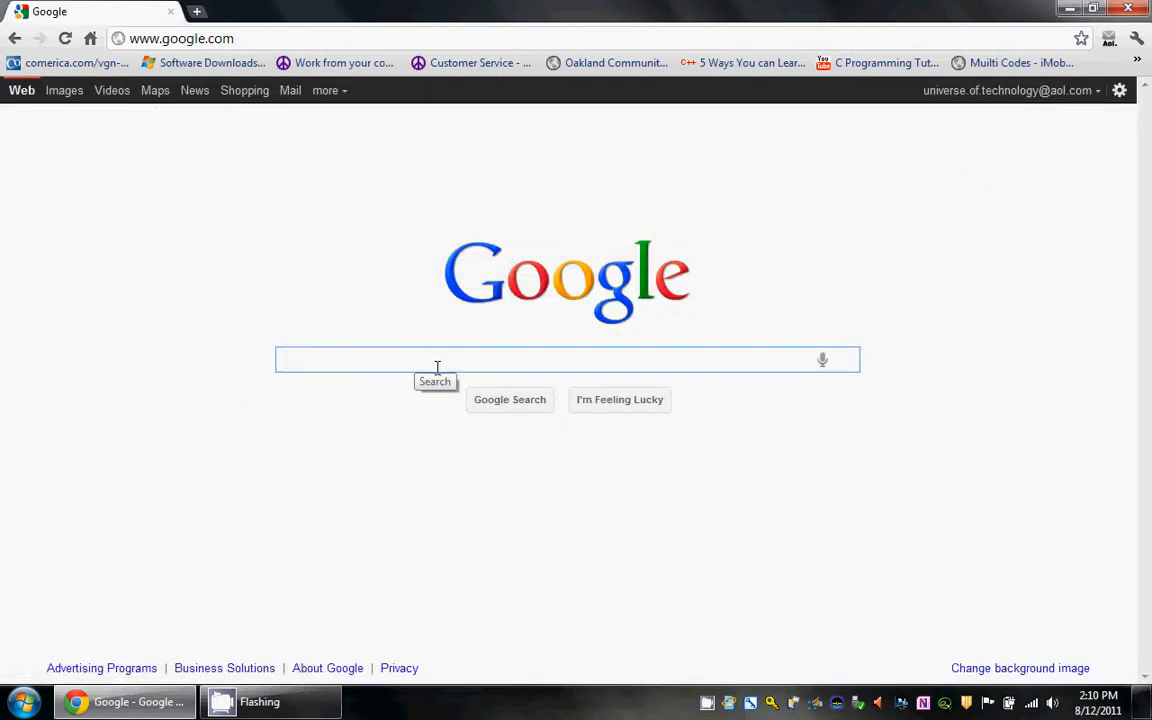
pyautogui.write('Malware bytes')
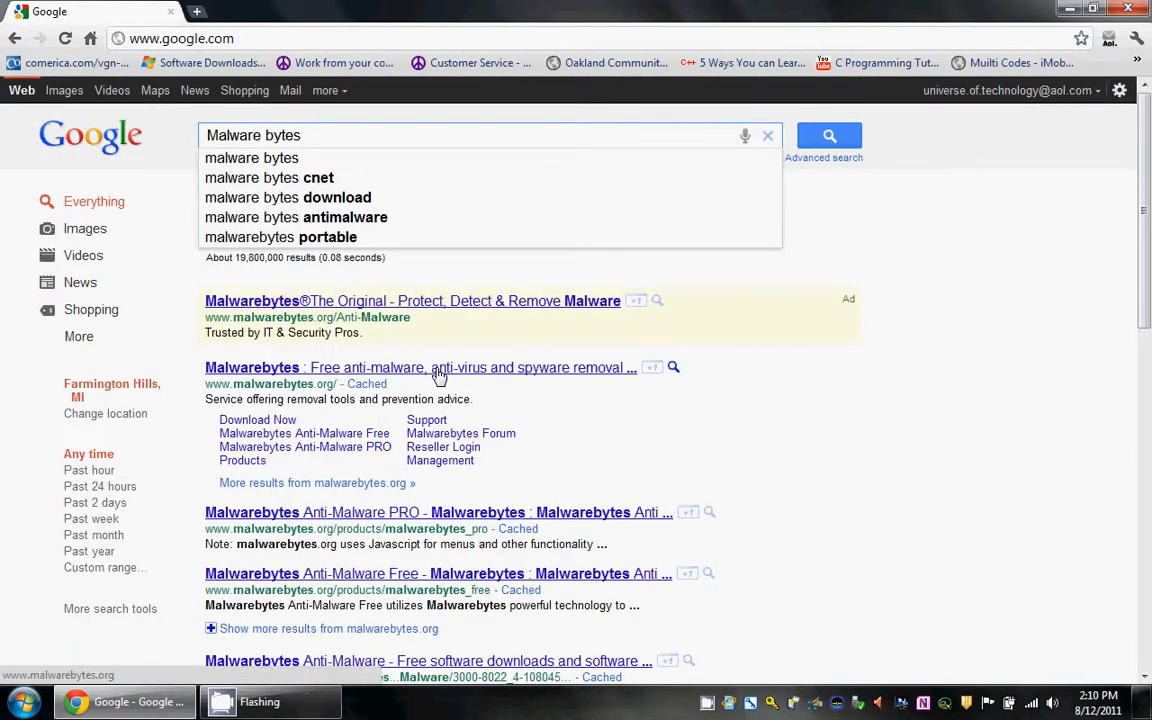
pyautogui.press('Return')
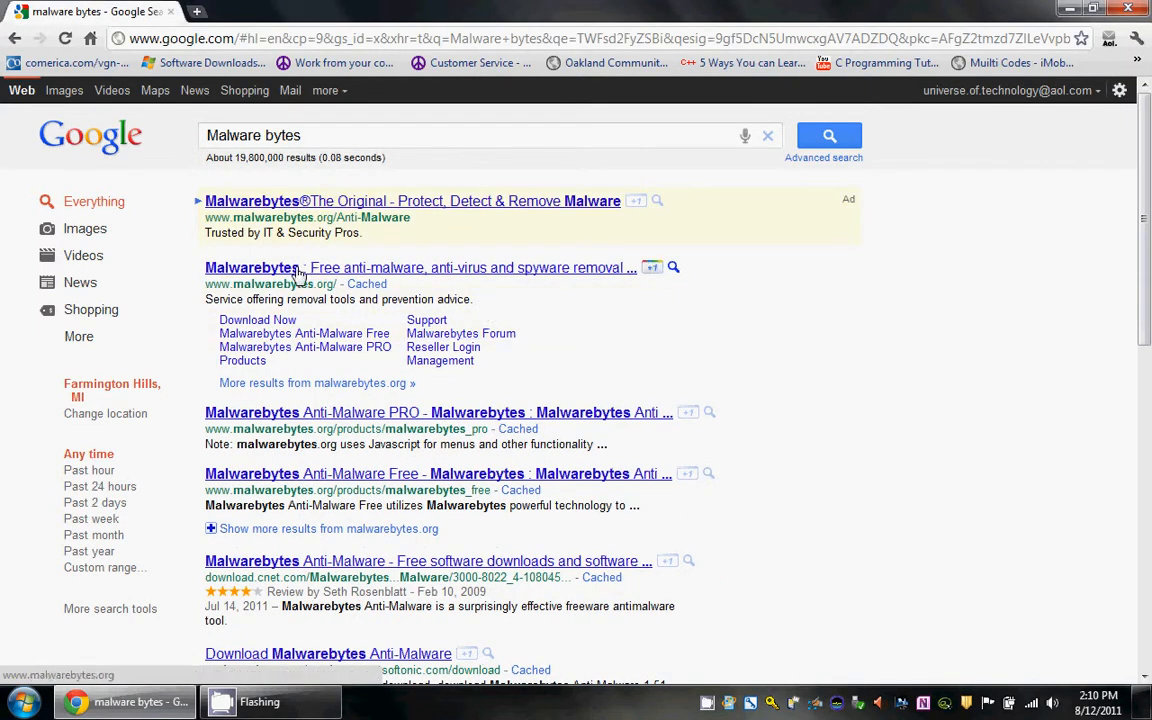
# Try to download the Malwarebytes Anti-Malware installer from its CNET download page, cancel saving the file and close the browser.
pyautogui.click(282, 322)
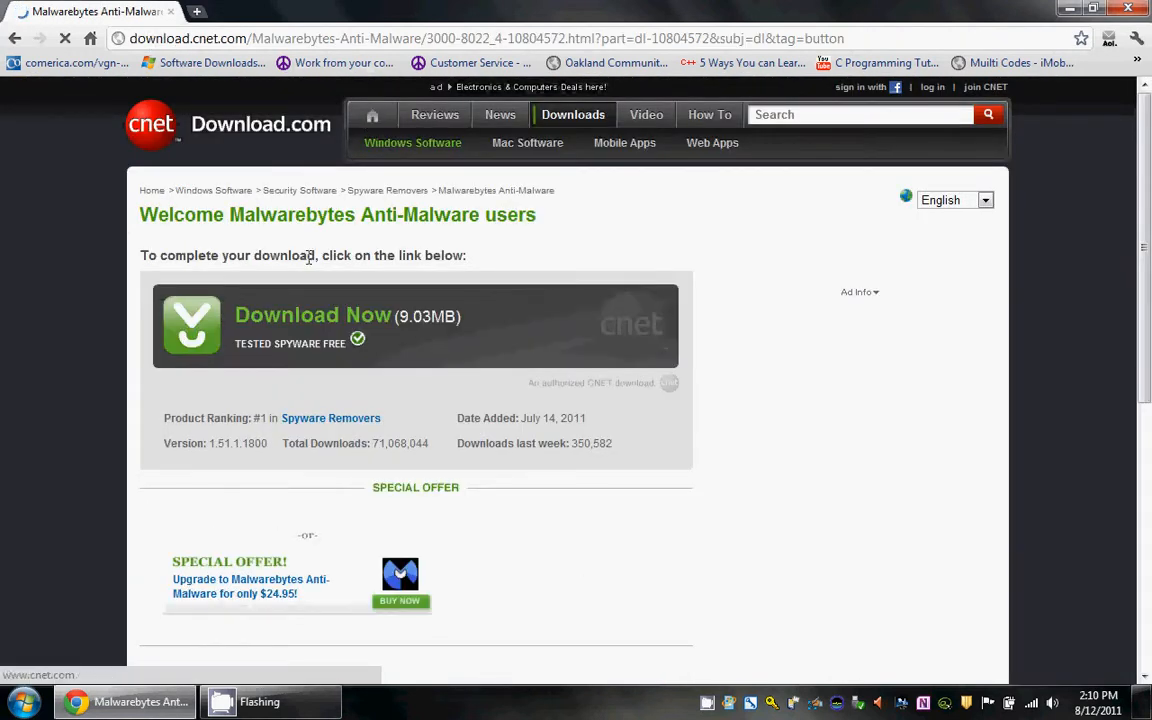
pyautogui.click(290, 319)
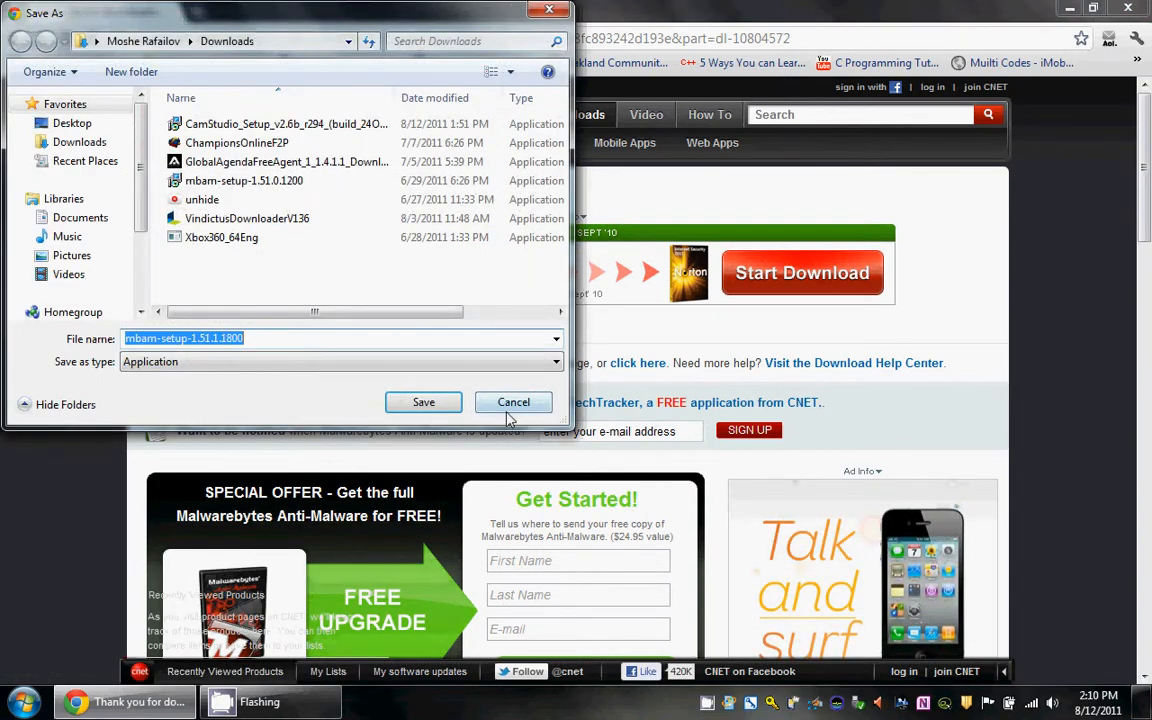
pyautogui.click(506, 412)
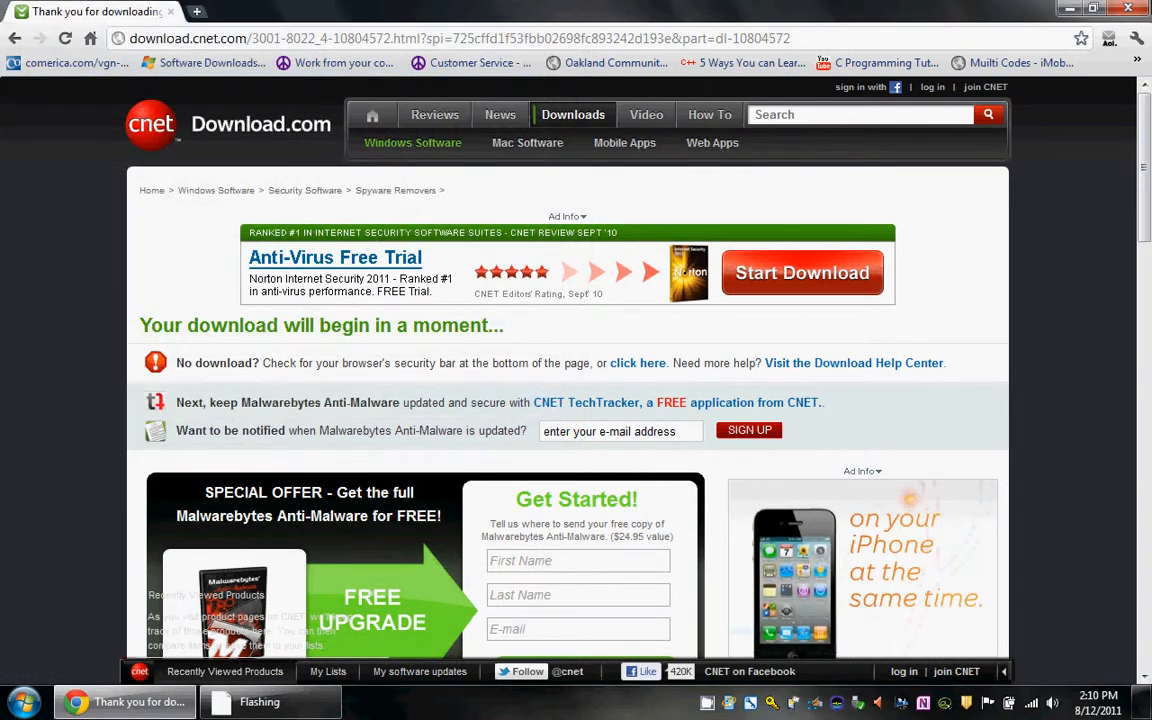
pyautogui.click(1128, 8)
# Launch Malwarebytes' Anti-Malware from the desktop and update its outdated database.
pyautogui.click(125, 278)
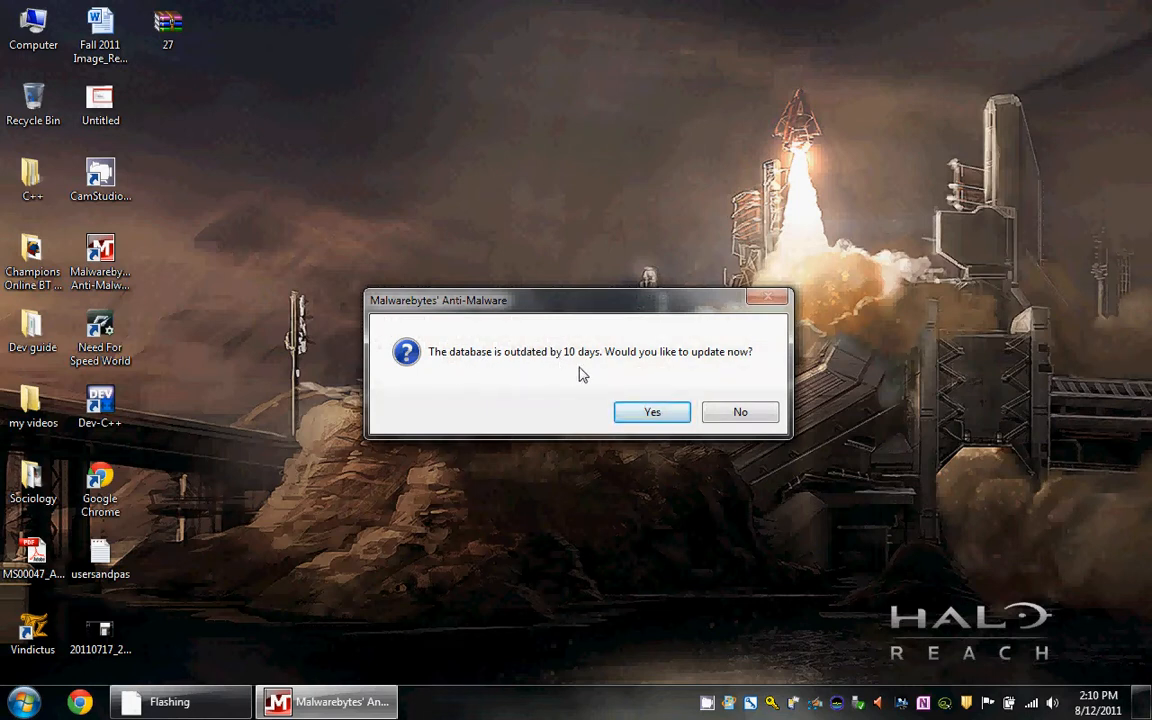
pyautogui.click(648, 413)
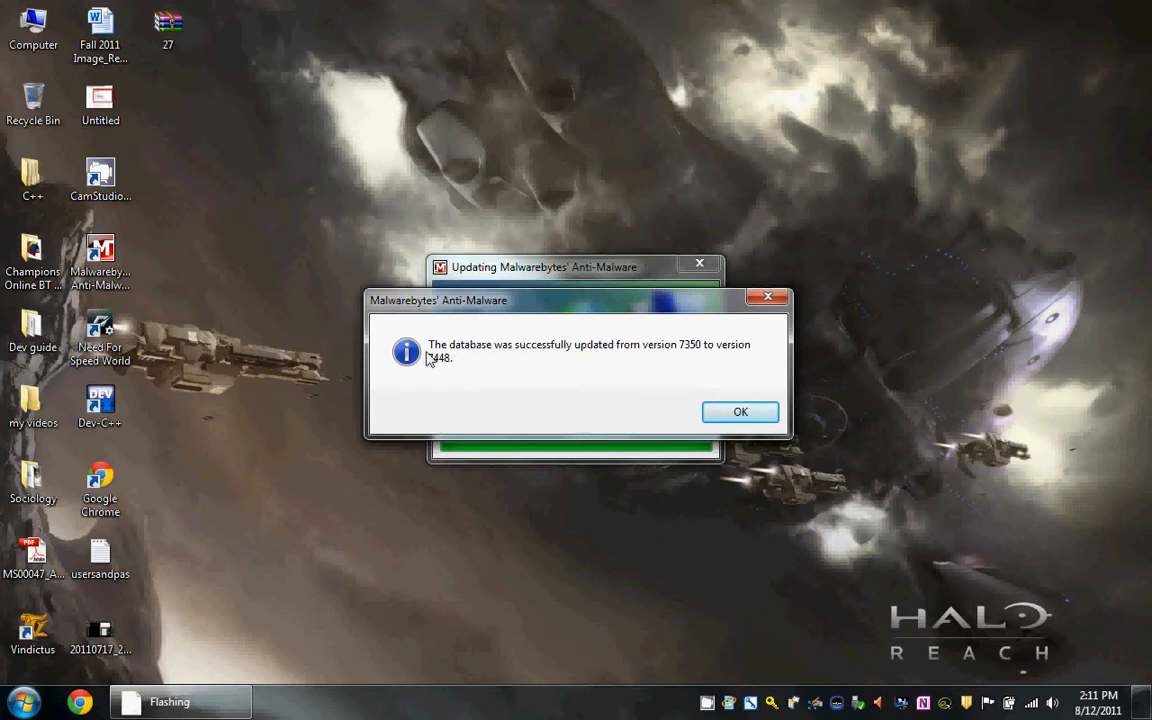
pyautogui.click(740, 413)
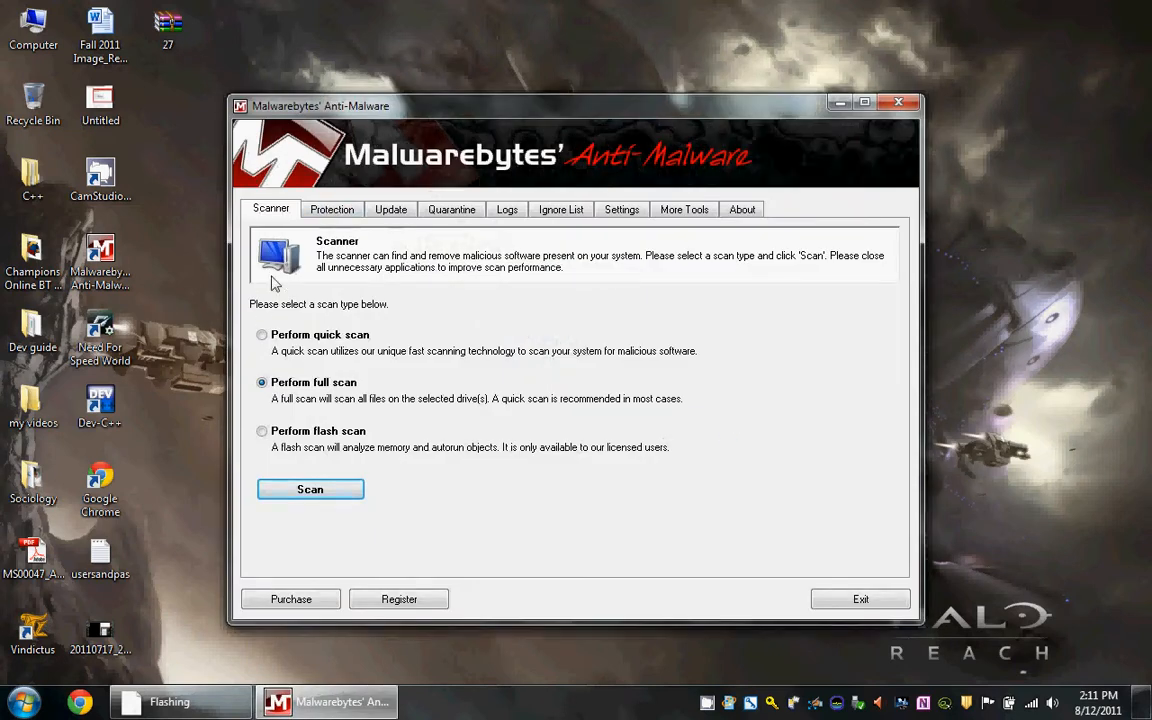
# Review the protection module's feature comparison, the database update information and the quarantined items.
pyautogui.moveTo(378, 115)
pyautogui.mouseDown()
pyautogui.moveTo(428, 81)
pyautogui.moveTo(380, 136)
pyautogui.mouseUp()
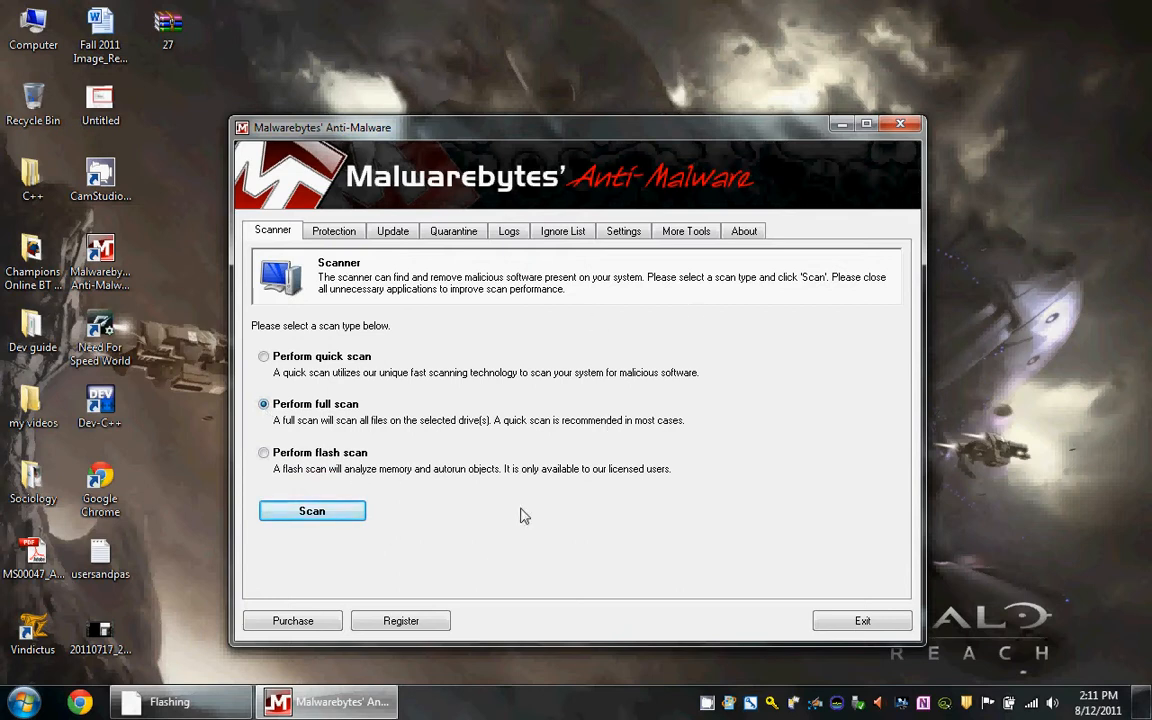
pyautogui.click(323, 232)
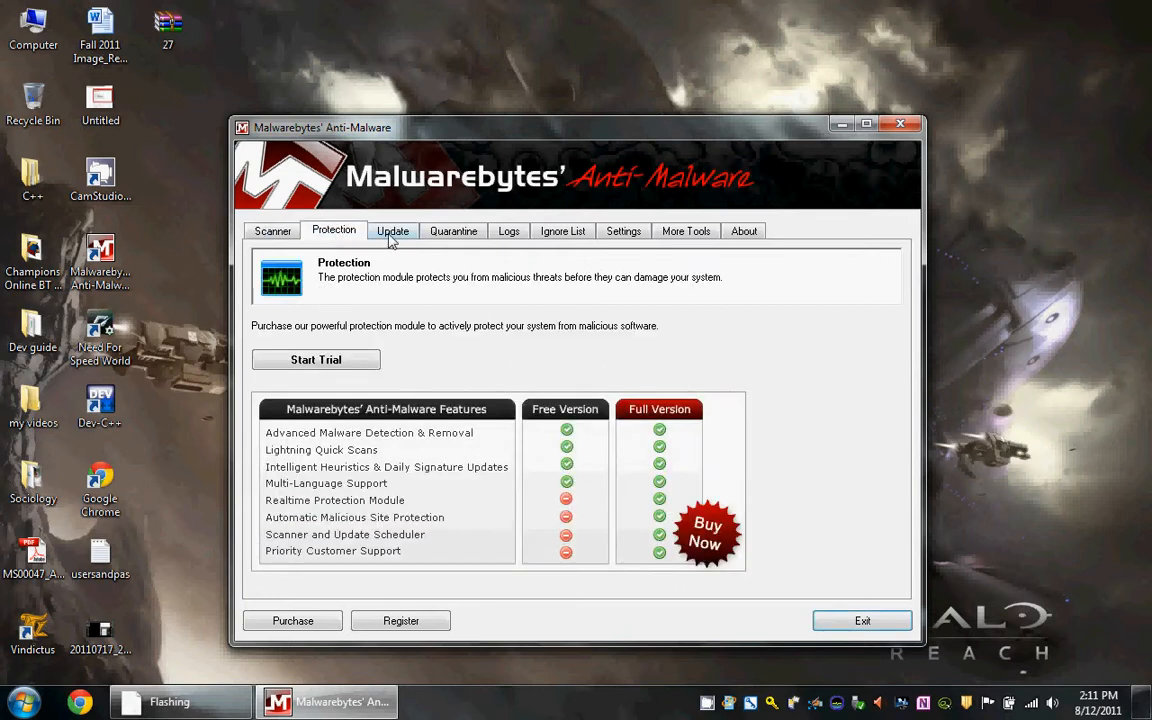
pyautogui.click(390, 232)
pyautogui.click(333, 232)
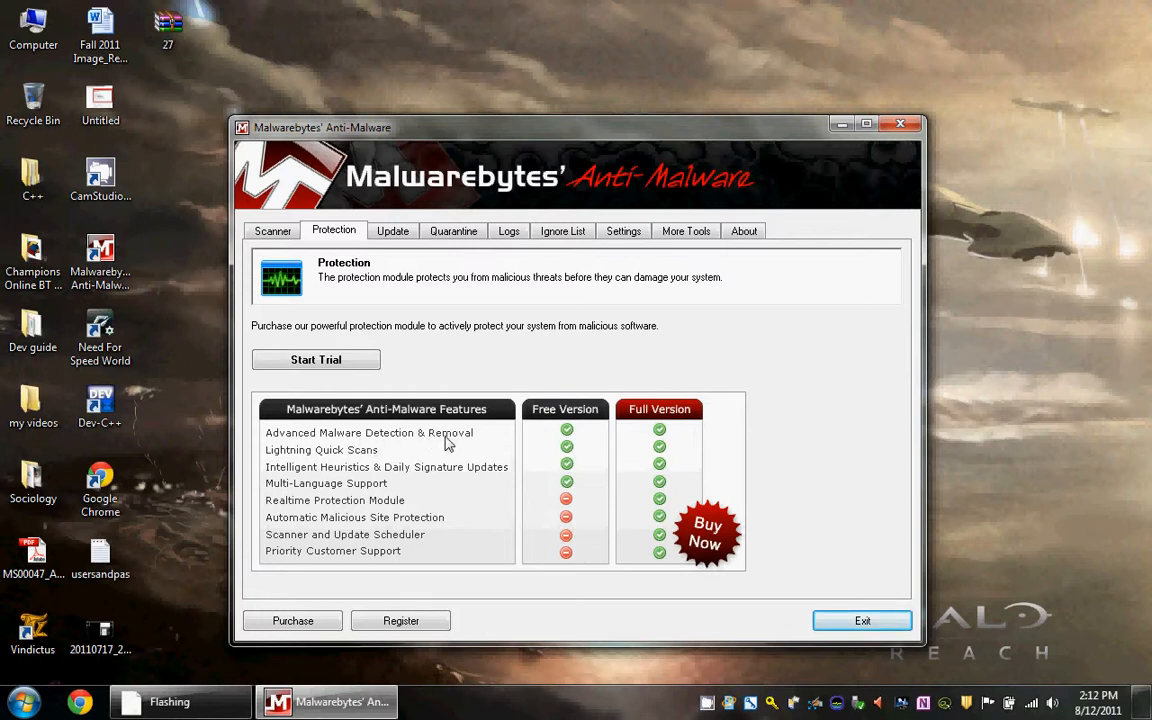
pyautogui.click(390, 234)
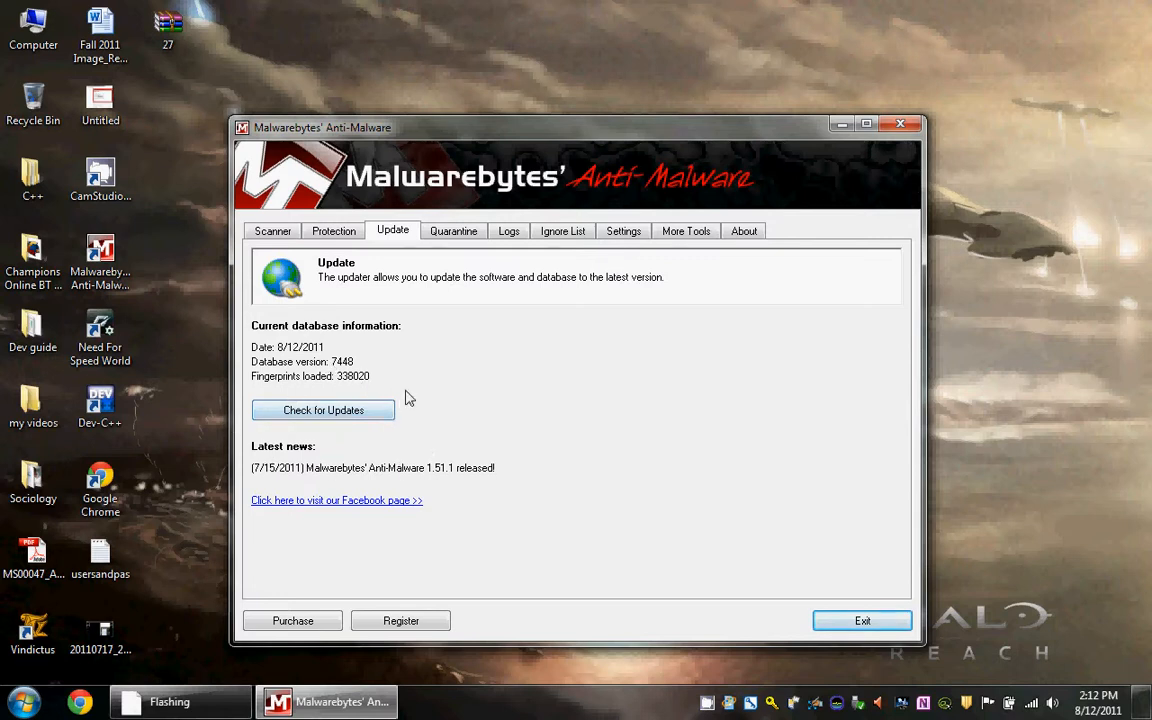
pyautogui.click(455, 232)
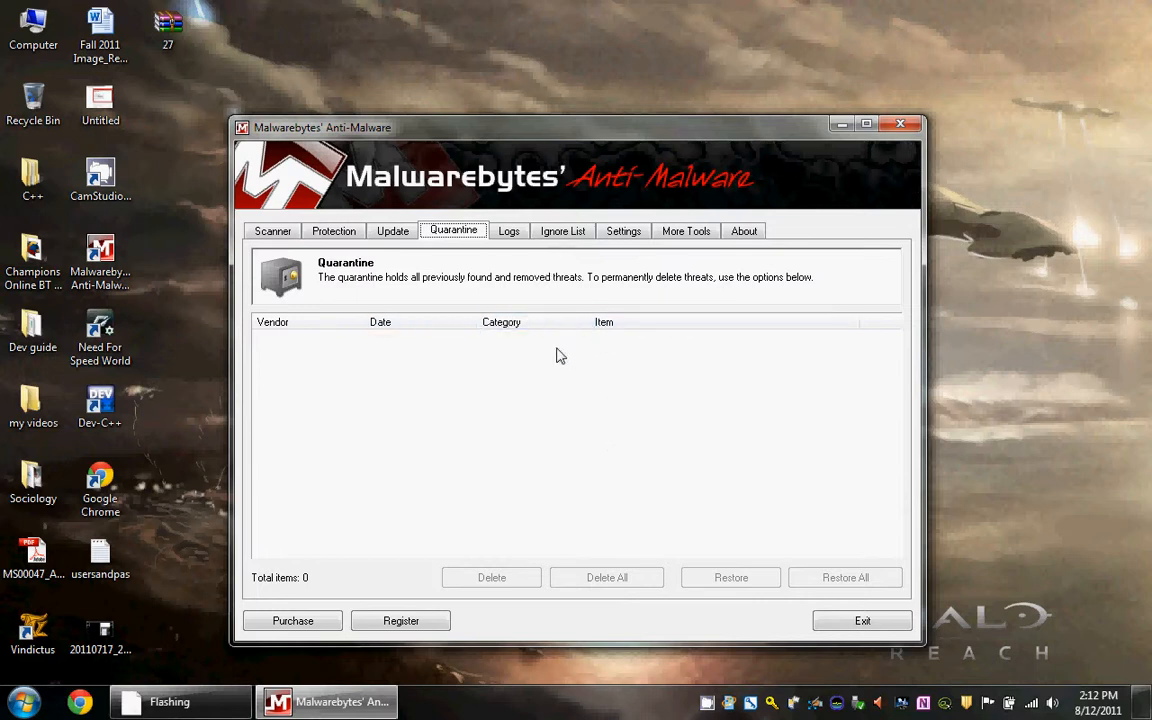
# Open protection-log-2011-06-27.txt from the saved logs, read its messages and close it.
pyautogui.click(504, 233)
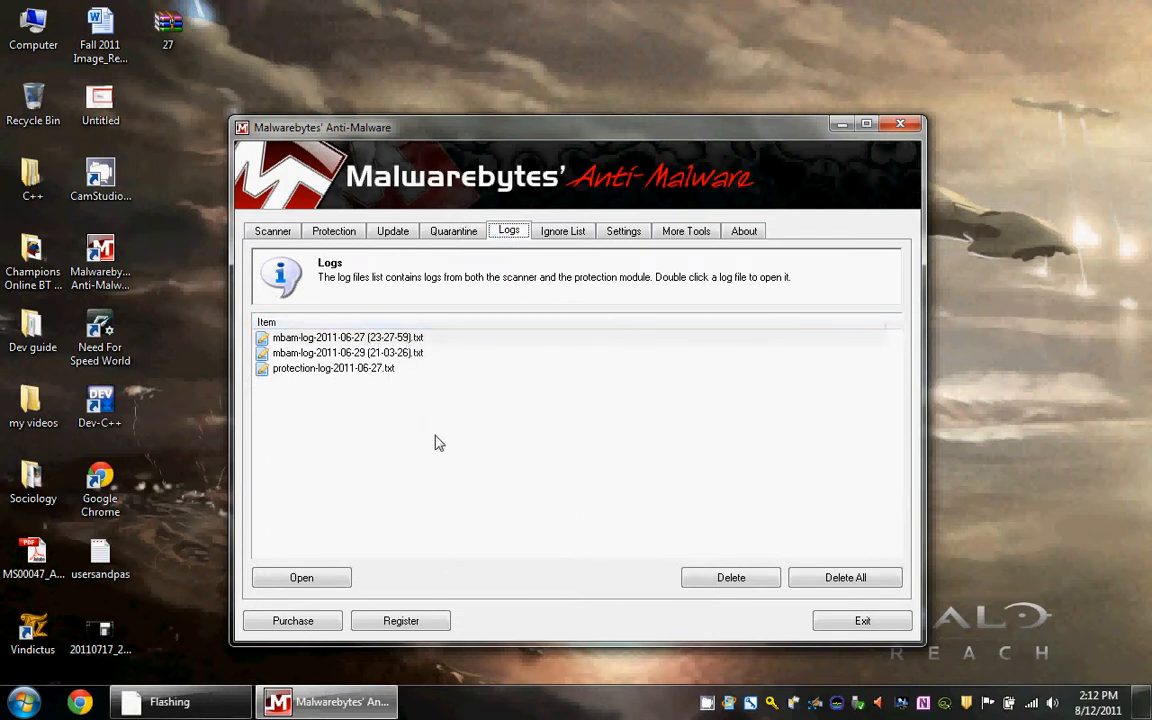
pyautogui.click(338, 369)
pyautogui.click(360, 353)
pyautogui.click(381, 341)
pyautogui.click(379, 353)
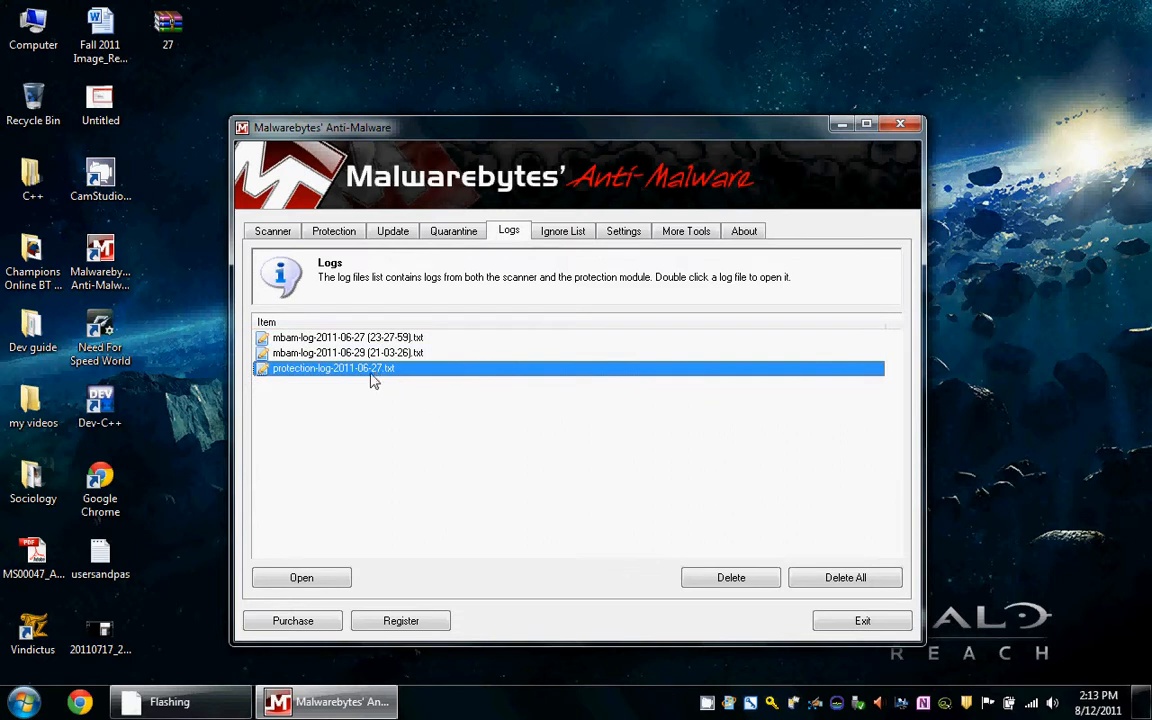
pyautogui.doubleClick(370, 378)
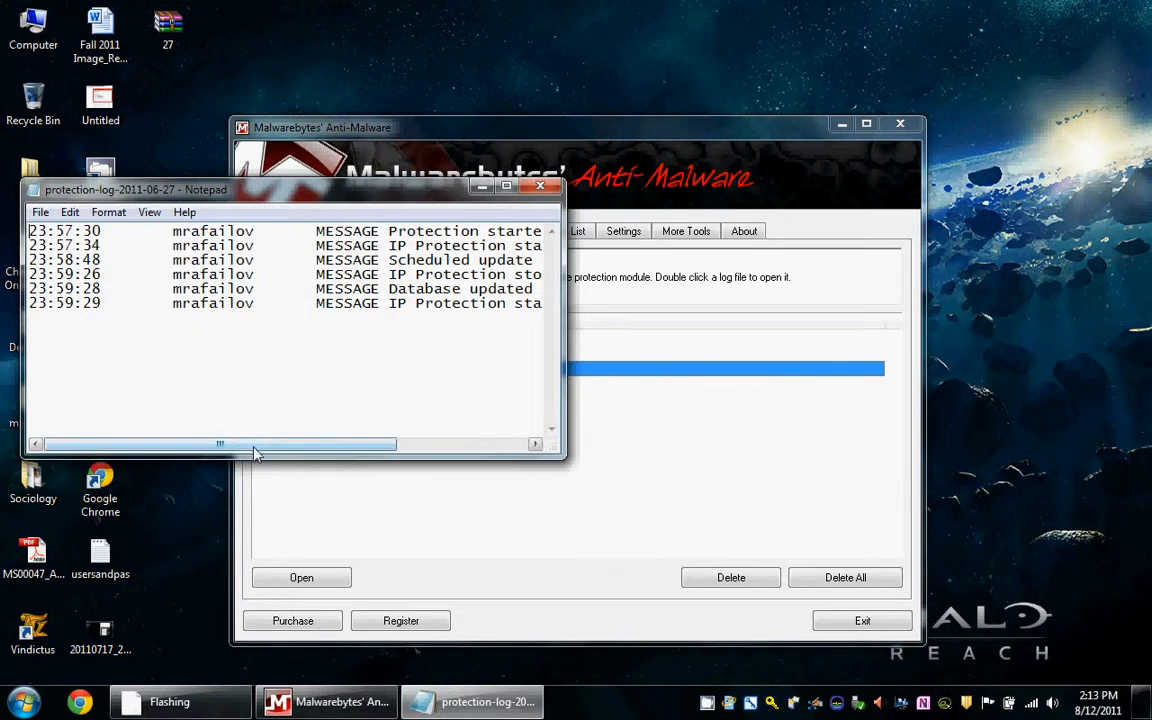
pyautogui.moveTo(252, 448); pyautogui.dragTo(418, 455)
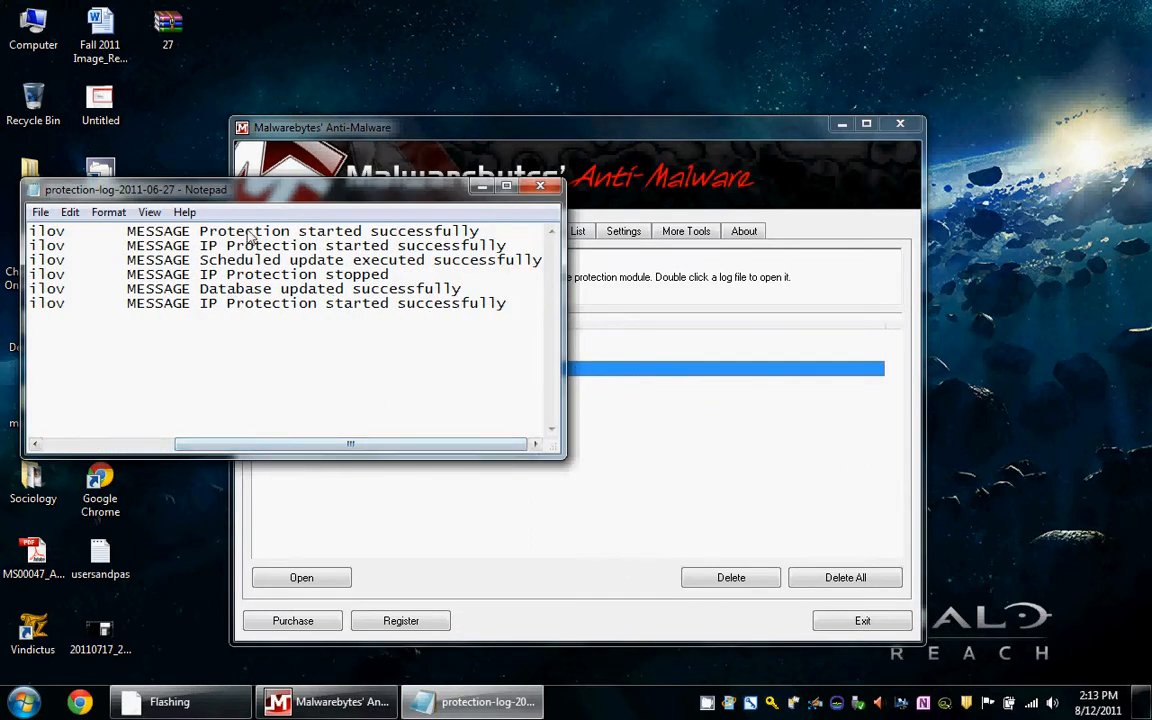
pyautogui.moveTo(507, 316); pyautogui.dragTo(258, 290)
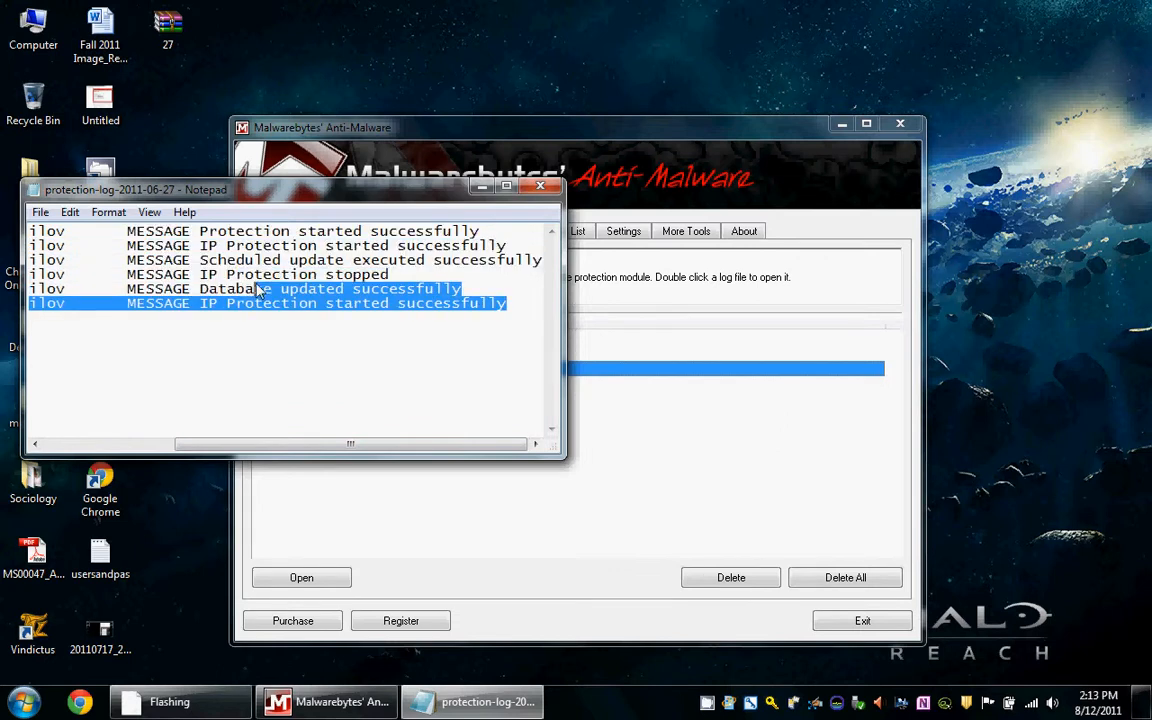
pyautogui.click(352, 298)
pyautogui.click(540, 186)
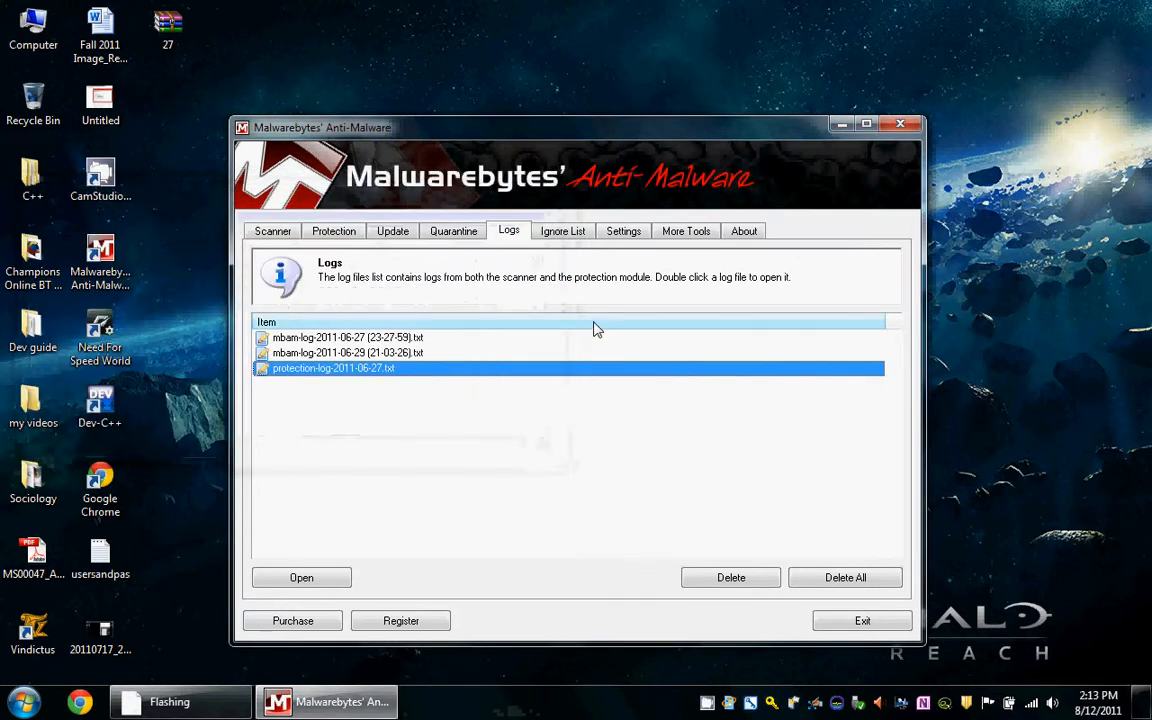
# Review the ignore list and the general, scanner and updater settings, and try to open the scheduler settings.
pyautogui.click(562, 231)
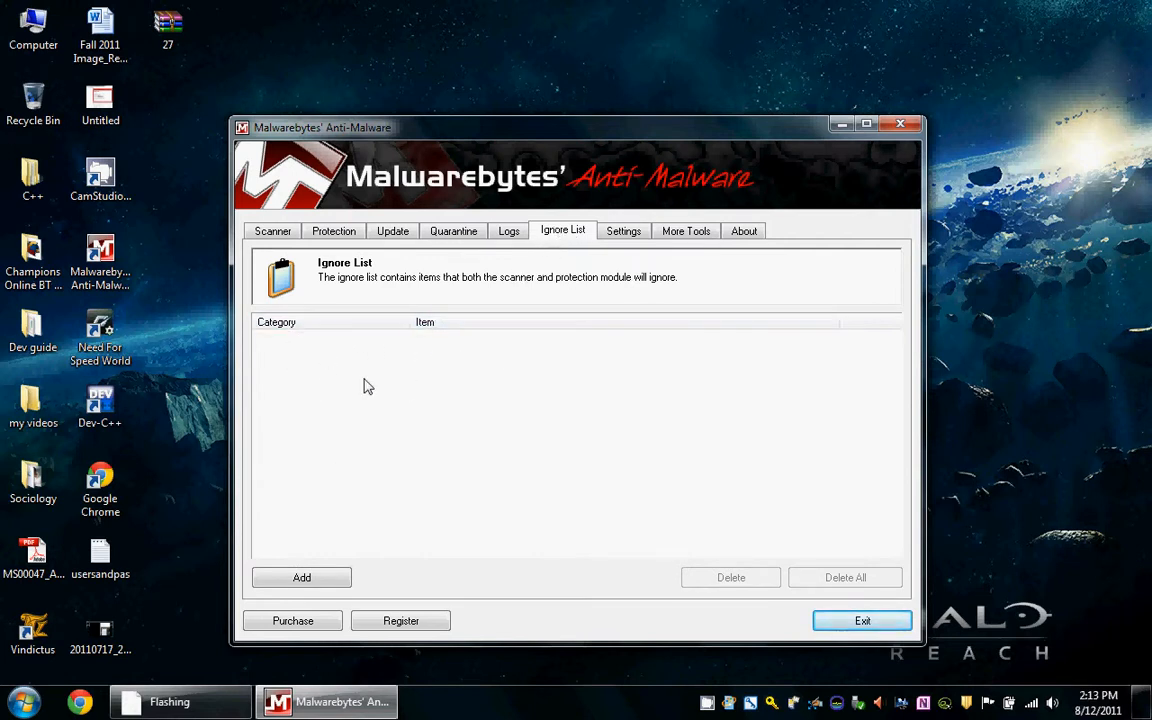
pyautogui.click(624, 236)
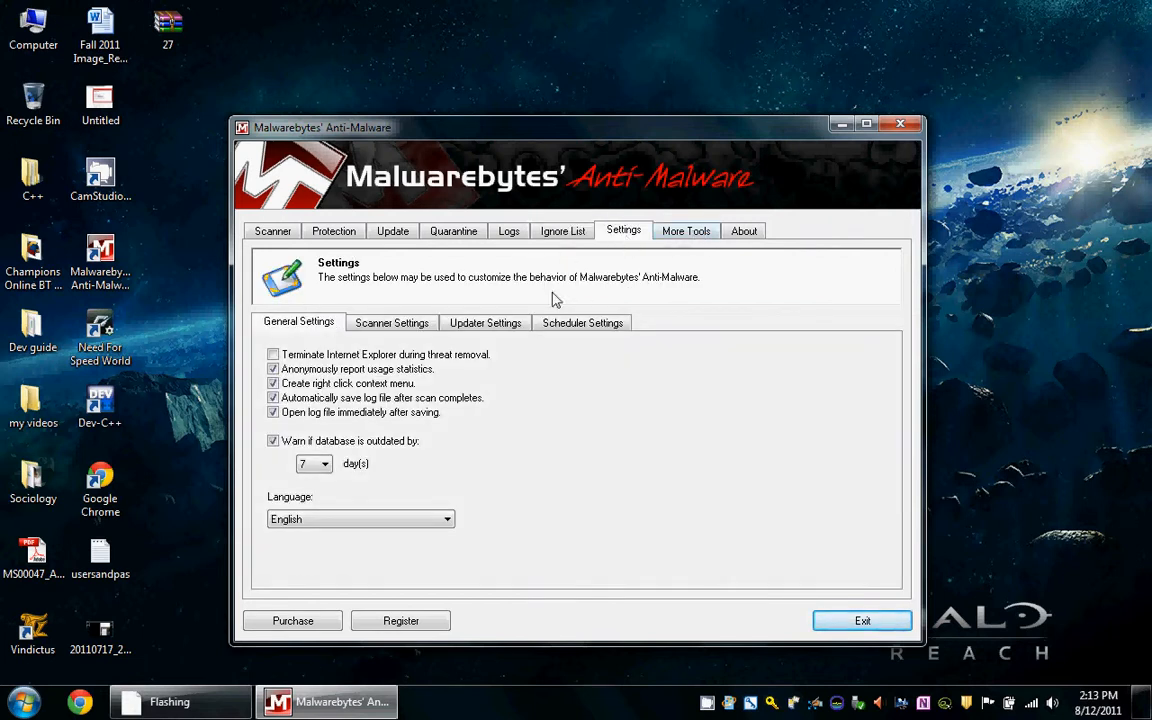
pyautogui.click(415, 330)
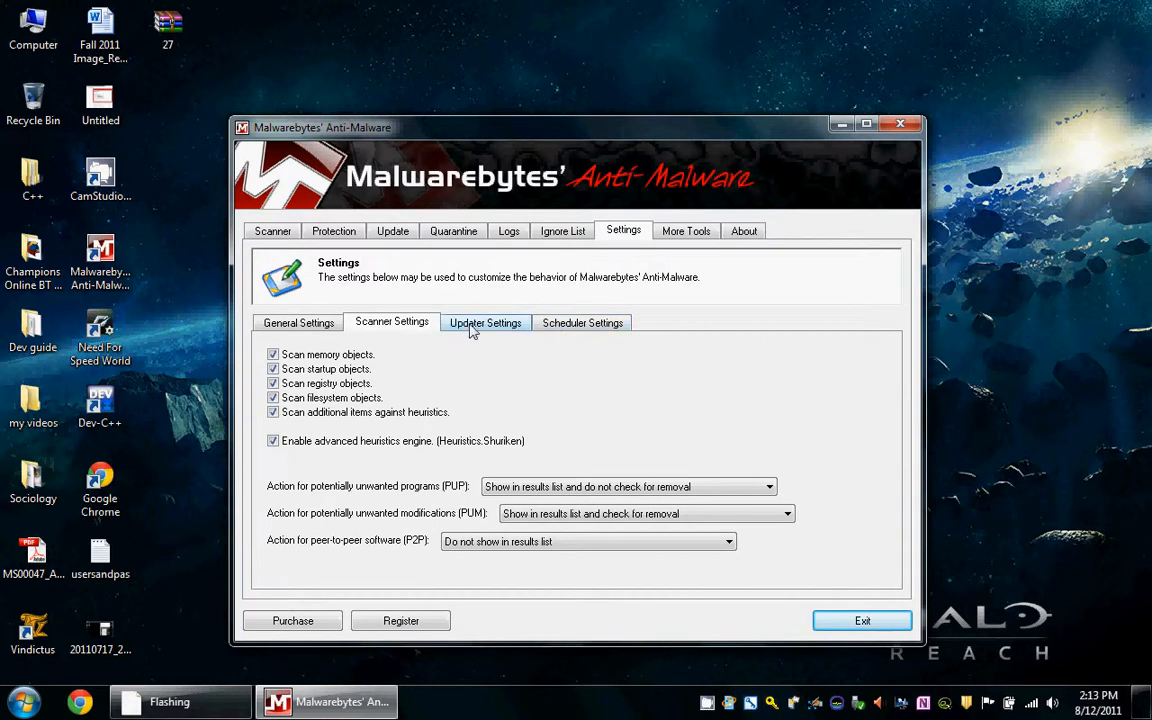
pyautogui.click(510, 328)
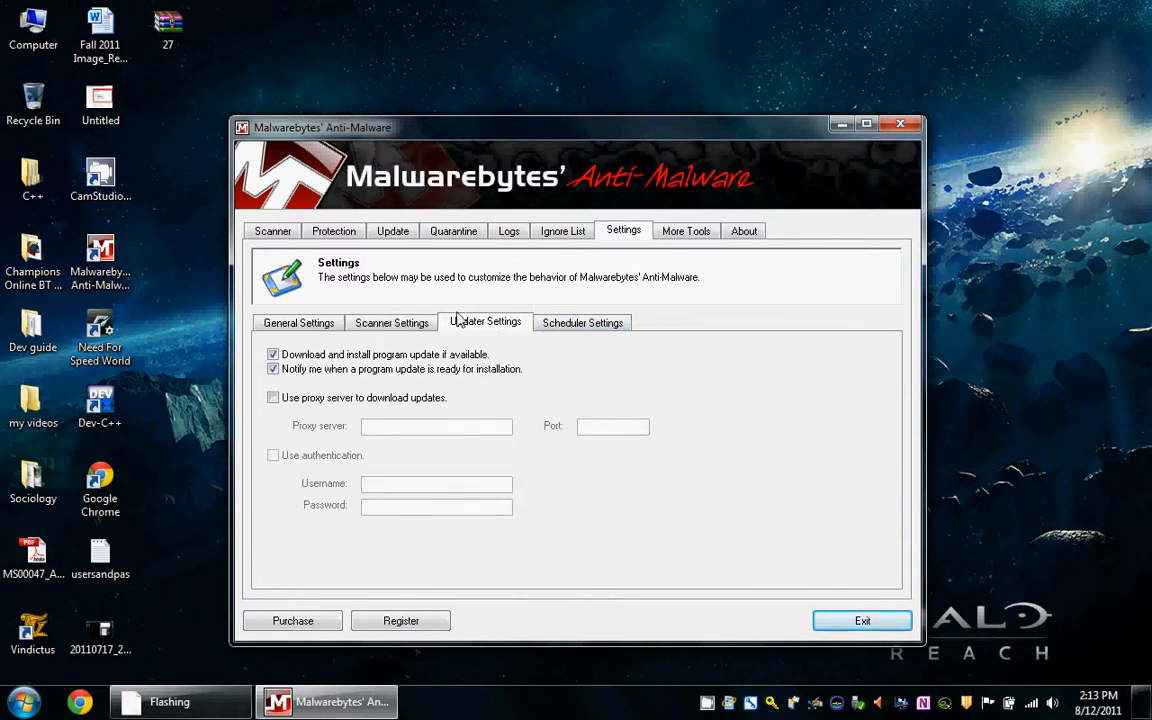
pyautogui.click(599, 332)
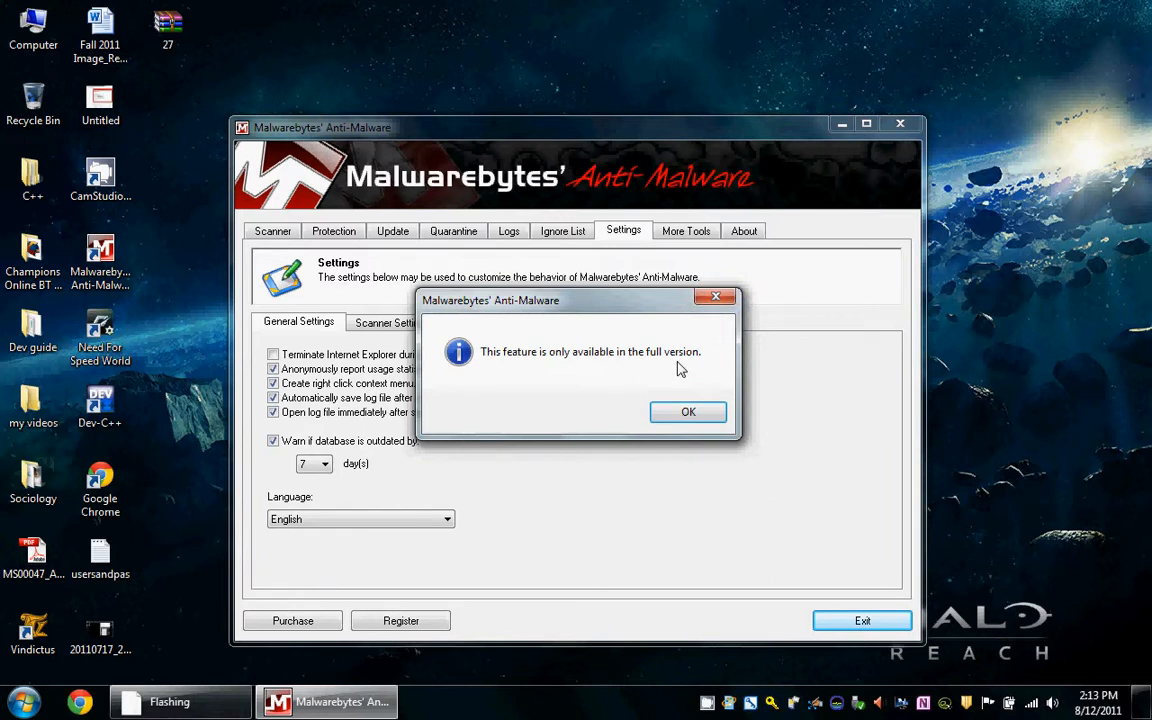
pyautogui.click(704, 300)
# Look over the additional tools, including FileASSASSIN, and the program's About information.
pyautogui.click(688, 234)
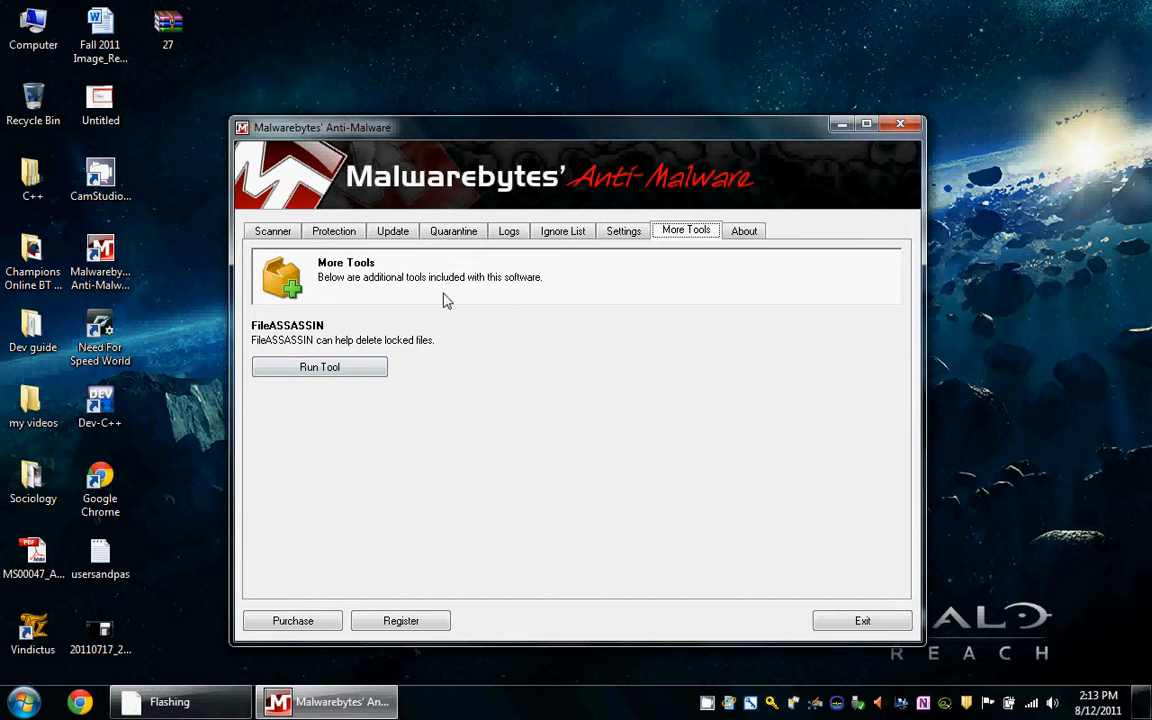
pyautogui.click(748, 236)
pyautogui.click(687, 235)
# View the drive selection for a full scan, close it without scanning and exit Malwarebytes' Anti-Malware.
pyautogui.click(289, 238)
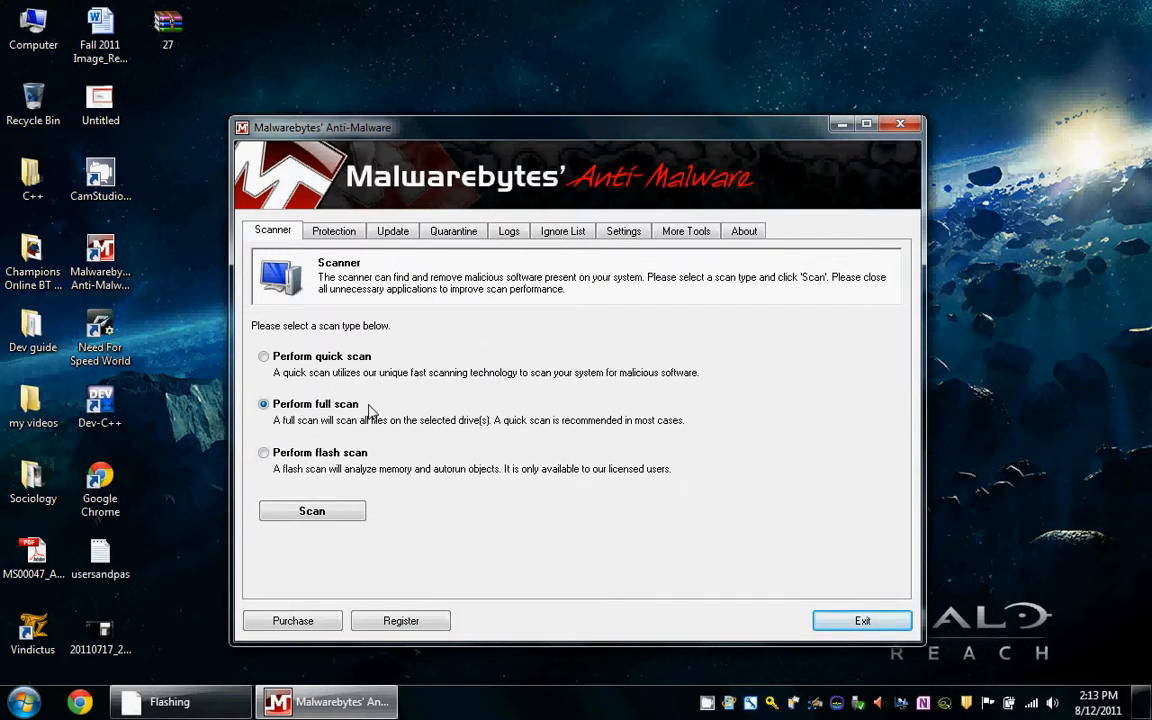
pyautogui.click(336, 514)
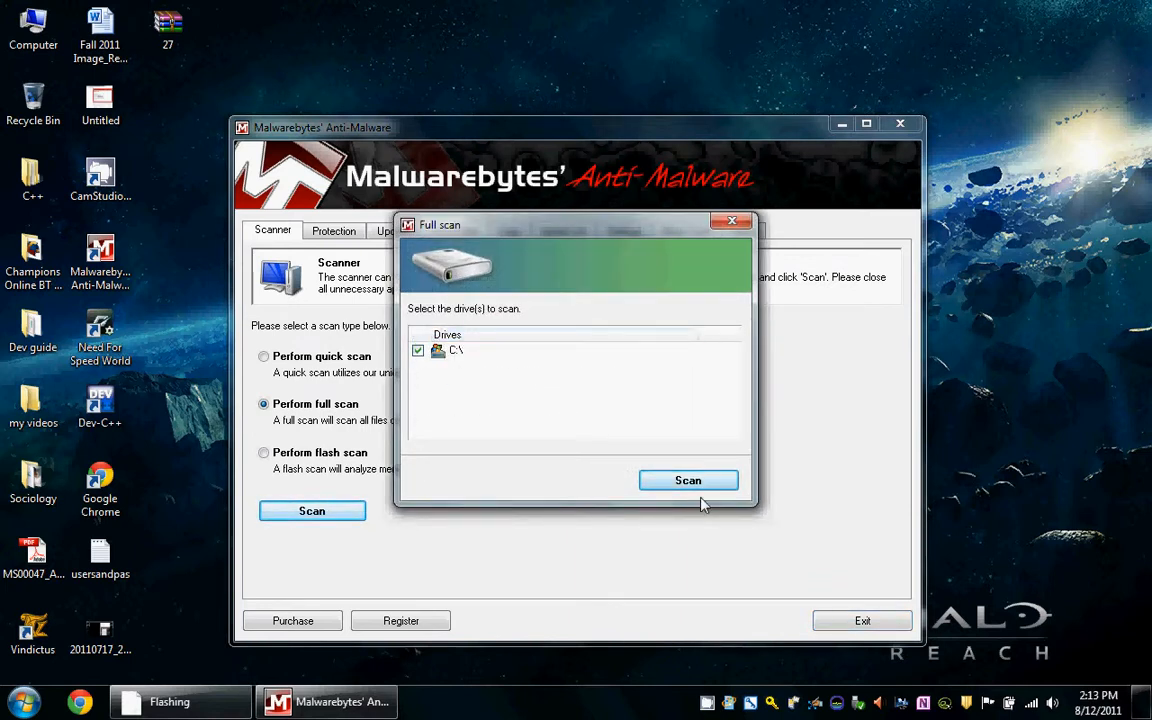
pyautogui.click(730, 226)
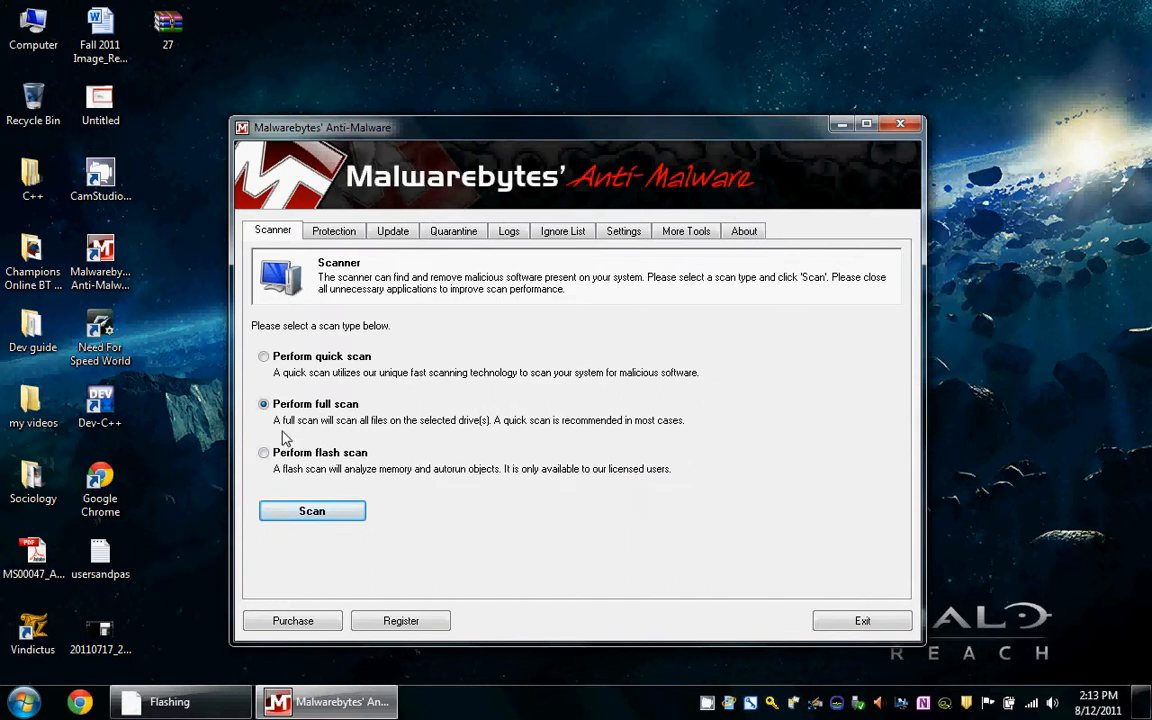
pyautogui.click(866, 622)
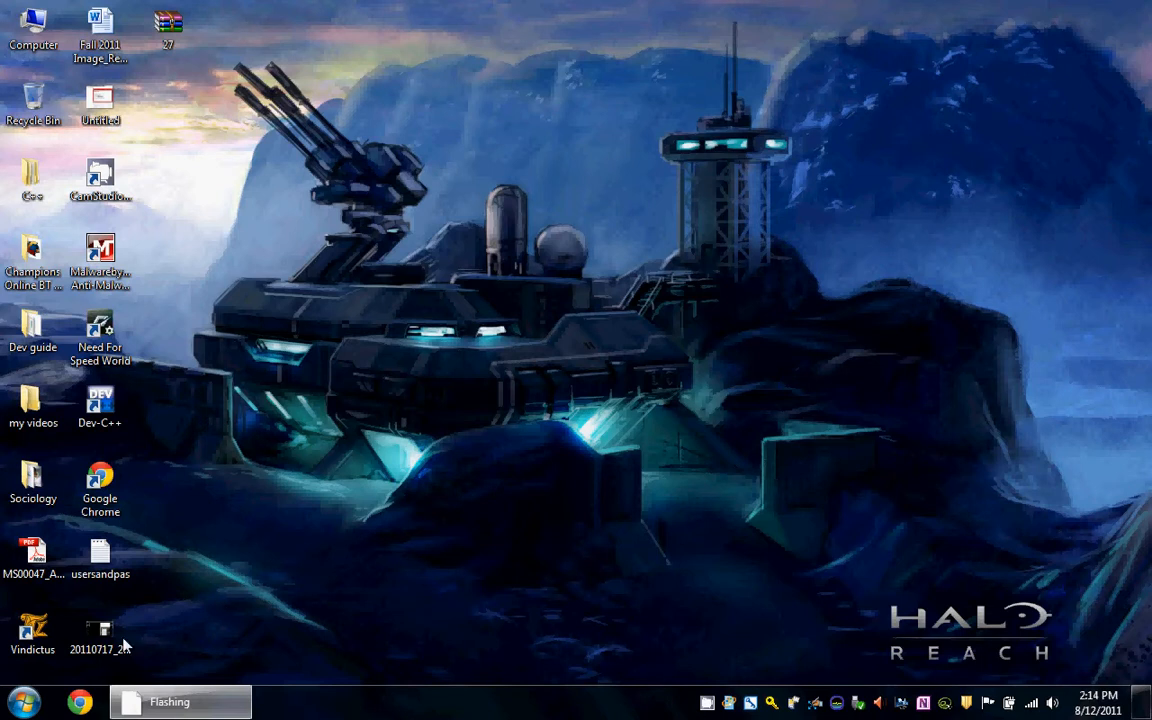
# Open the Computer window showing the PC's drives and maximize it.
pyautogui.click(22, 702)
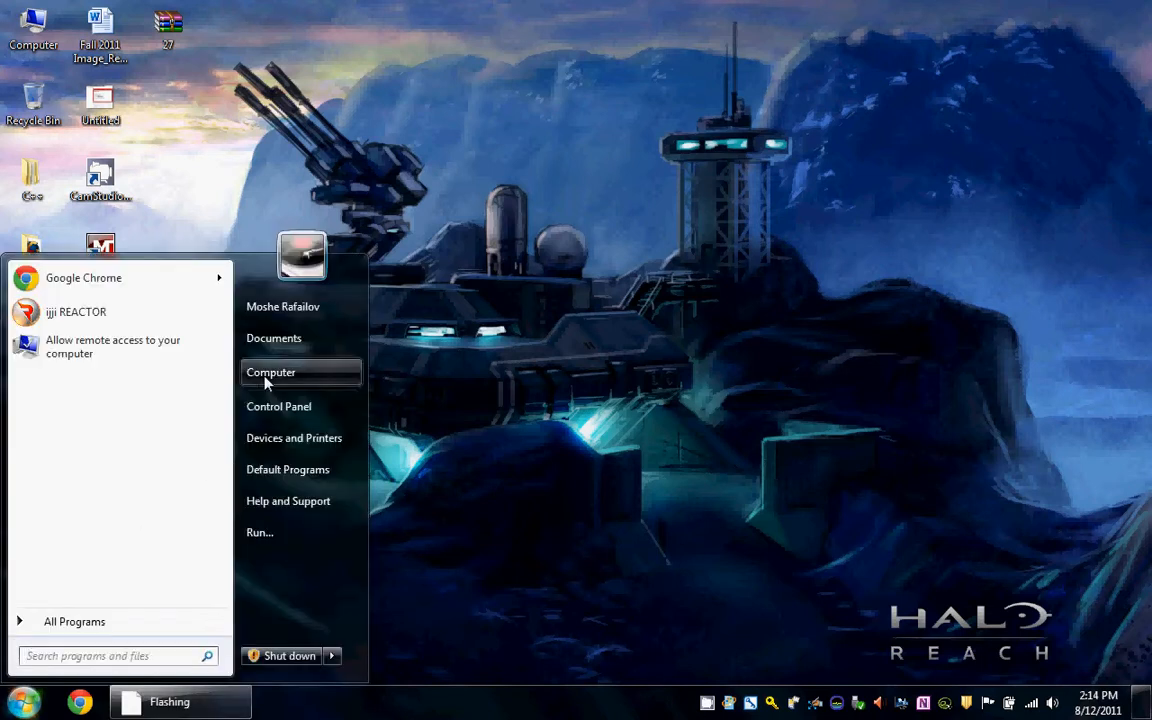
pyautogui.click(306, 376)
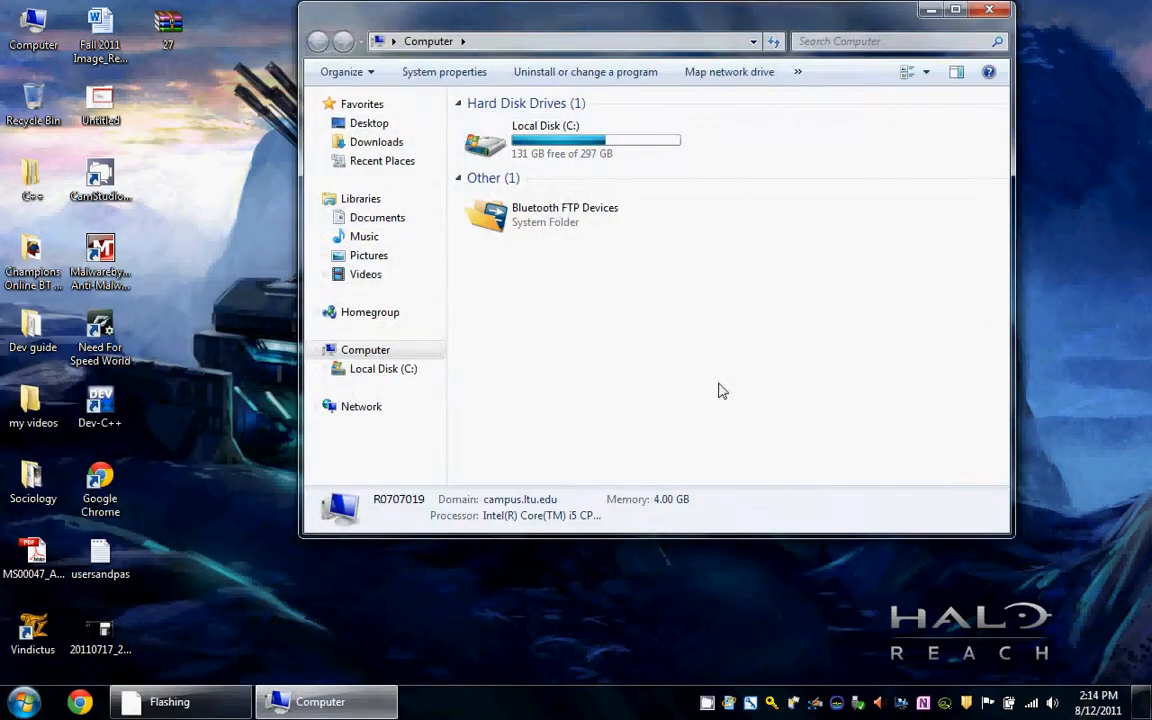
pyautogui.doubleClick(660, 25)
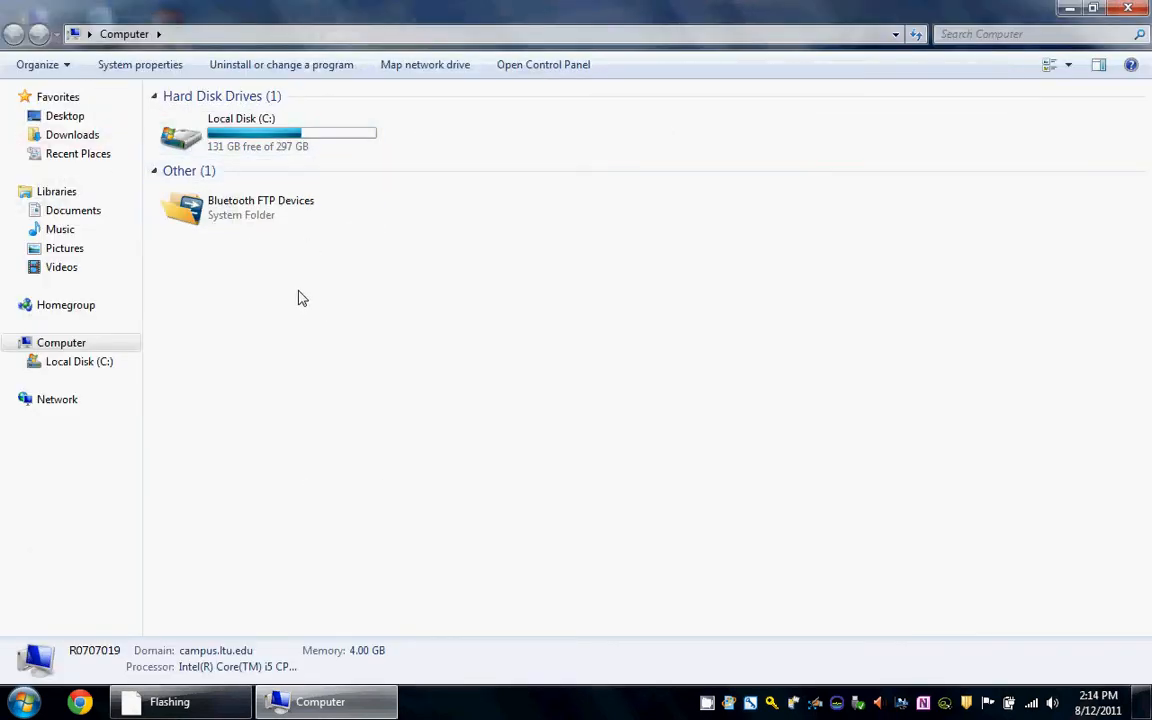
pyautogui.click(265, 147)
pyautogui.rightClick(263, 141)
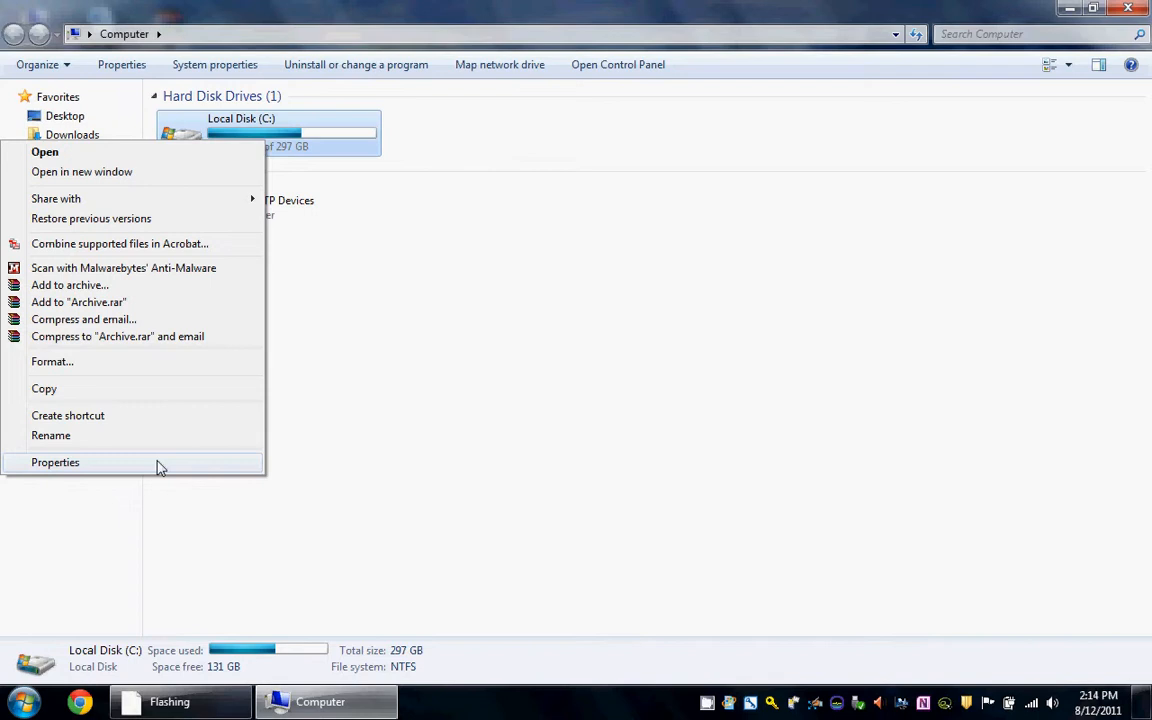
pyautogui.click(452, 380)
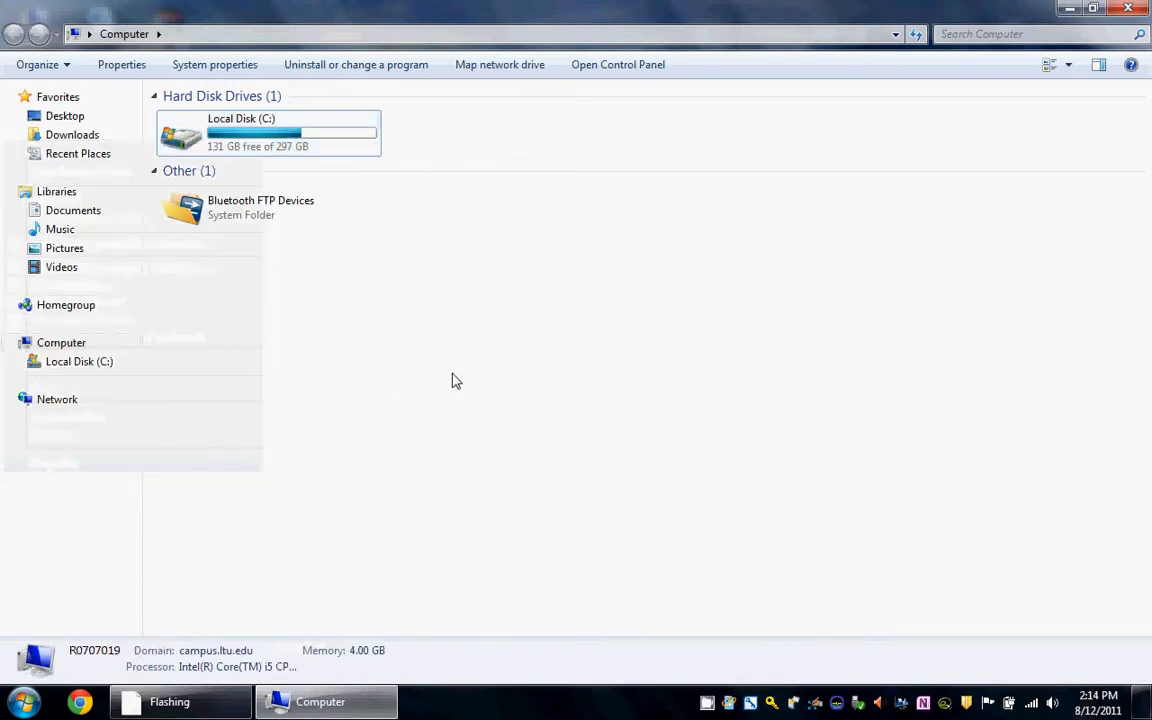
pyautogui.rightClick(311, 145)
pyautogui.click(460, 296)
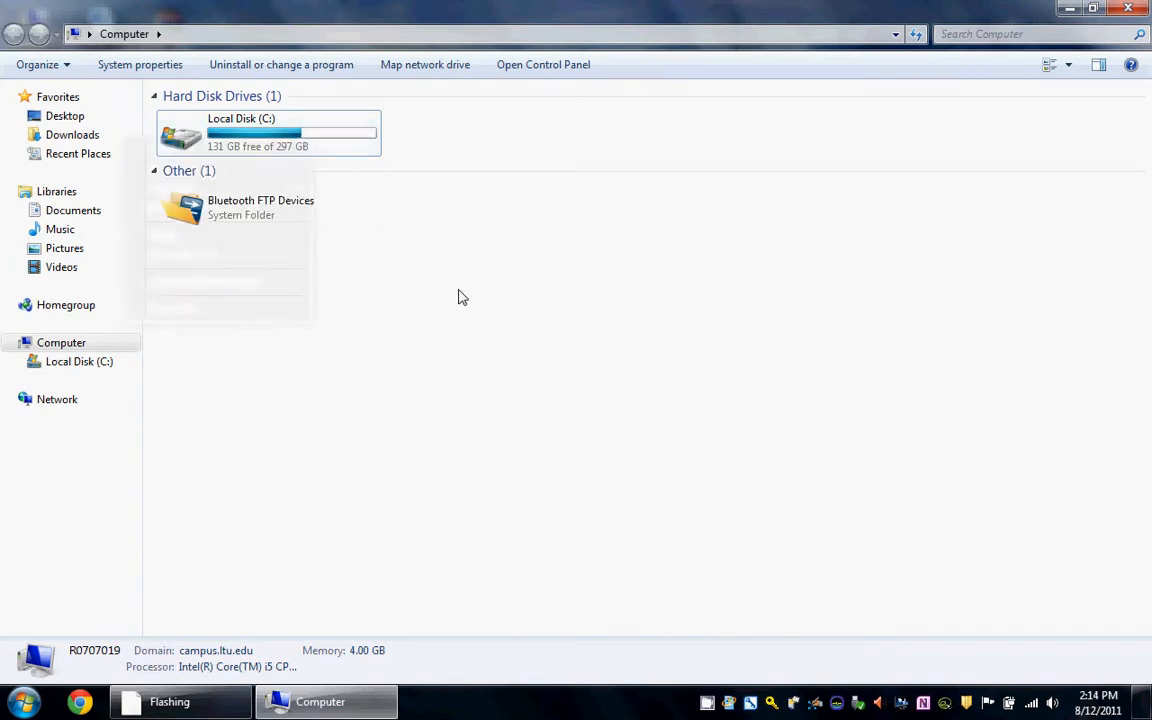
pyautogui.rightClick(255, 128)
pyautogui.click(471, 446)
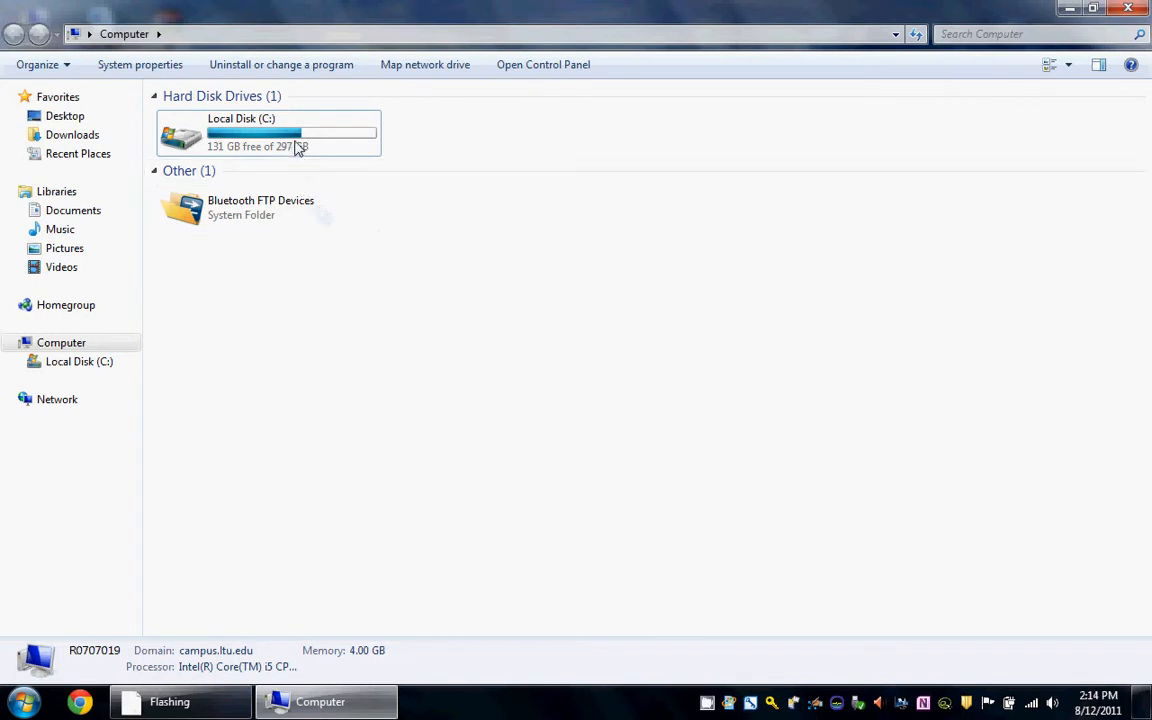
# Open the properties of Local Disk (C:) and start Disk Cleanup for the drive.
pyautogui.moveTo(300, 146)
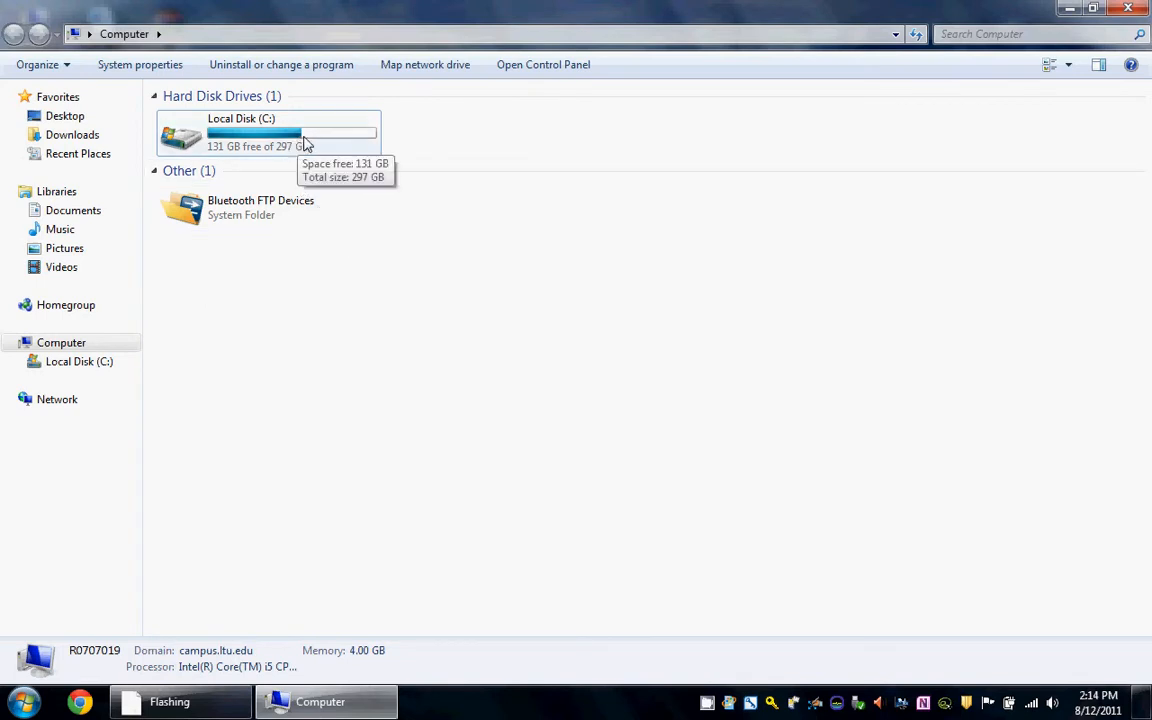
pyautogui.rightClick(302, 146)
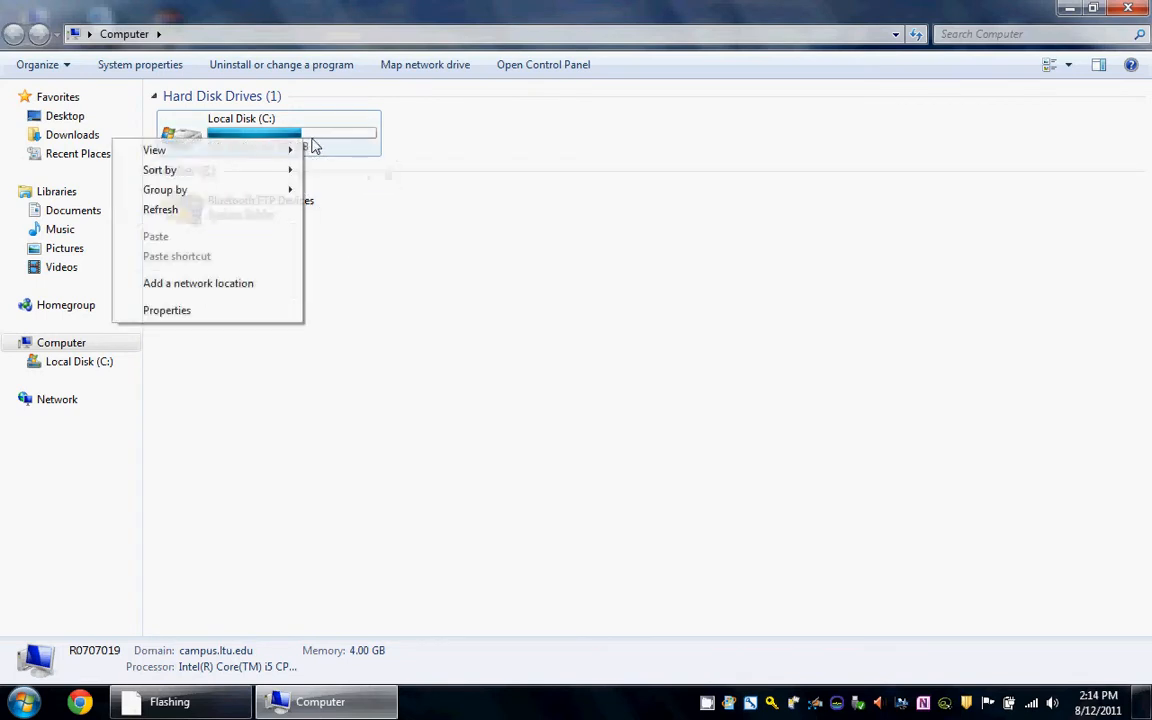
pyautogui.rightClick(265, 132)
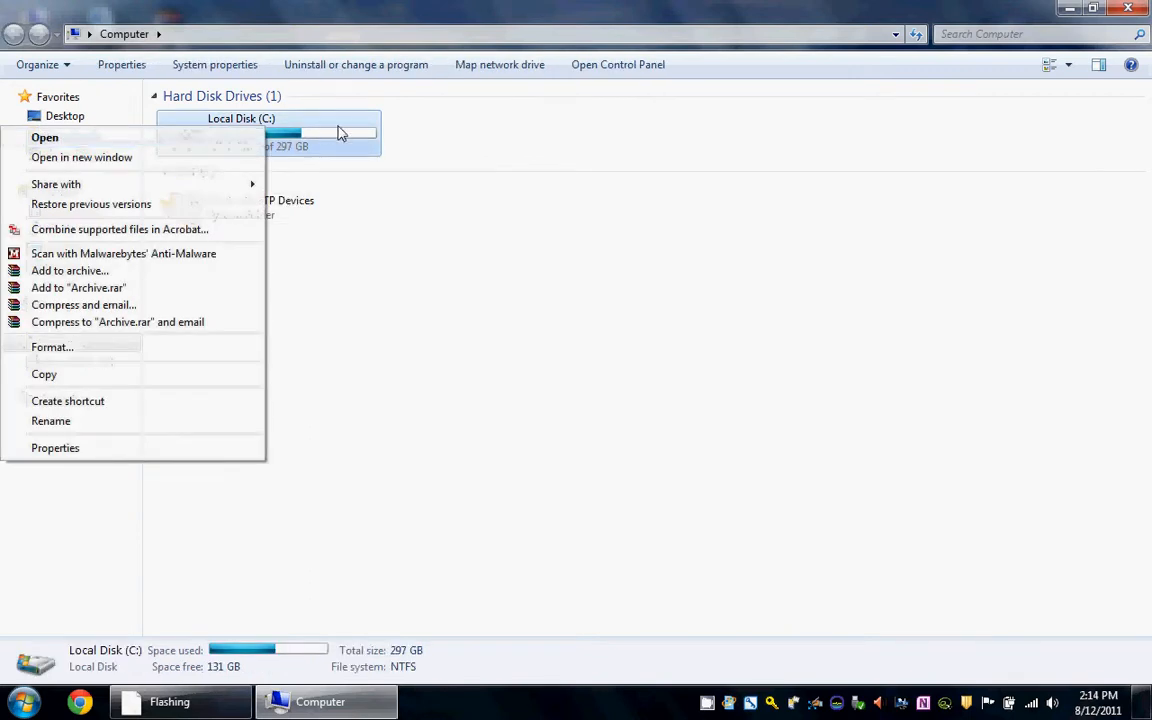
pyautogui.click(87, 447)
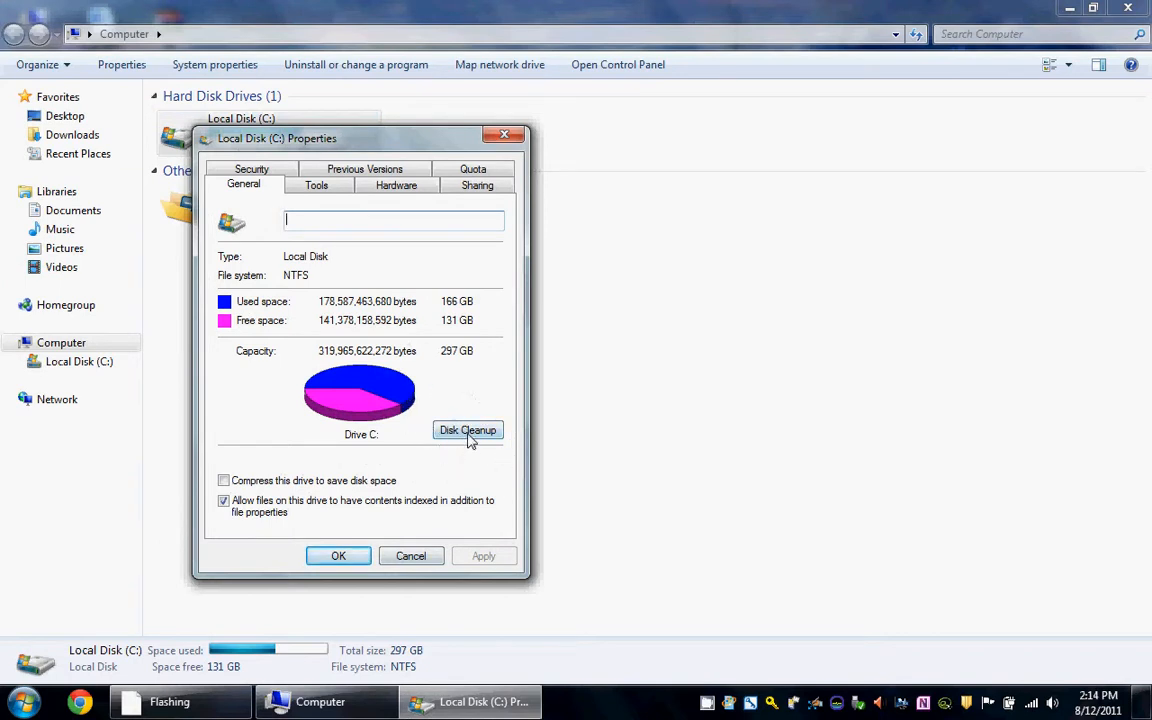
pyautogui.click(469, 438)
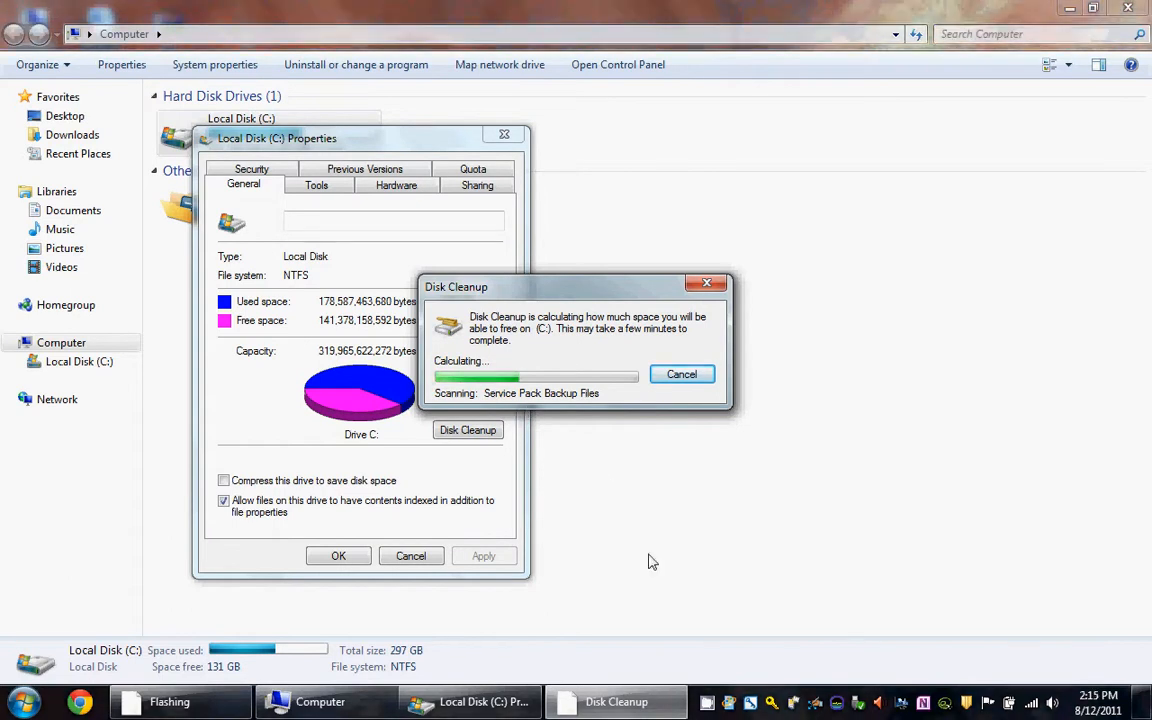
pyautogui.rightClick(706, 708)
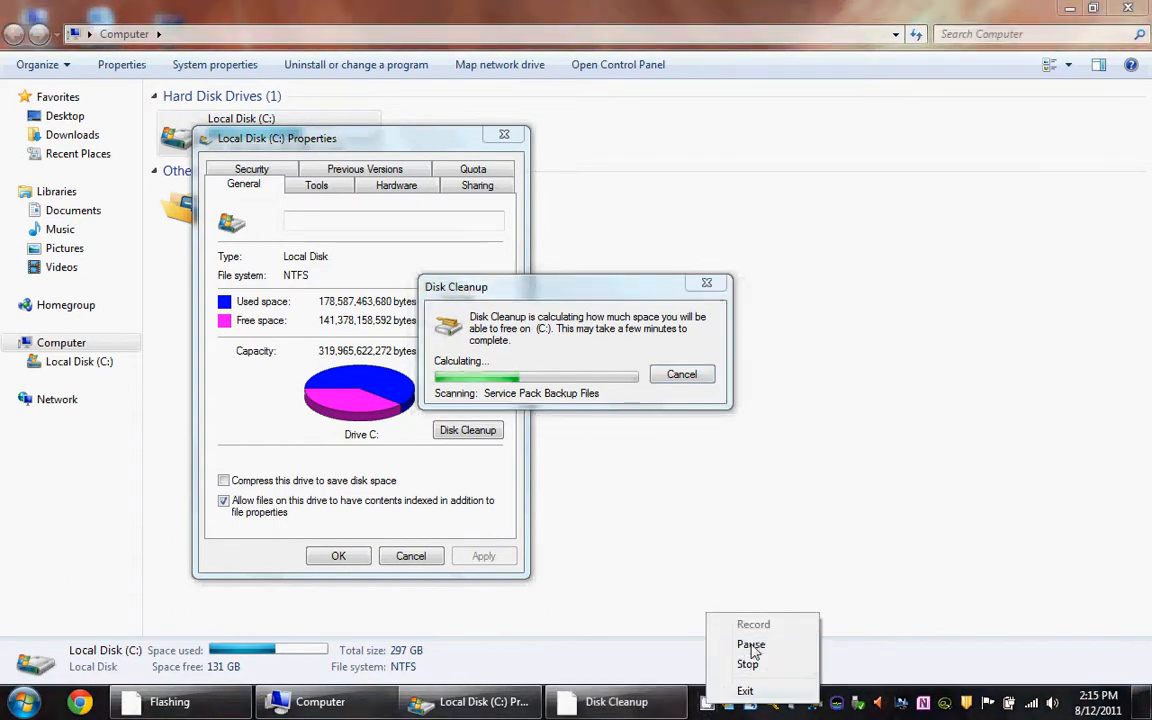
pyautogui.click(750, 646)
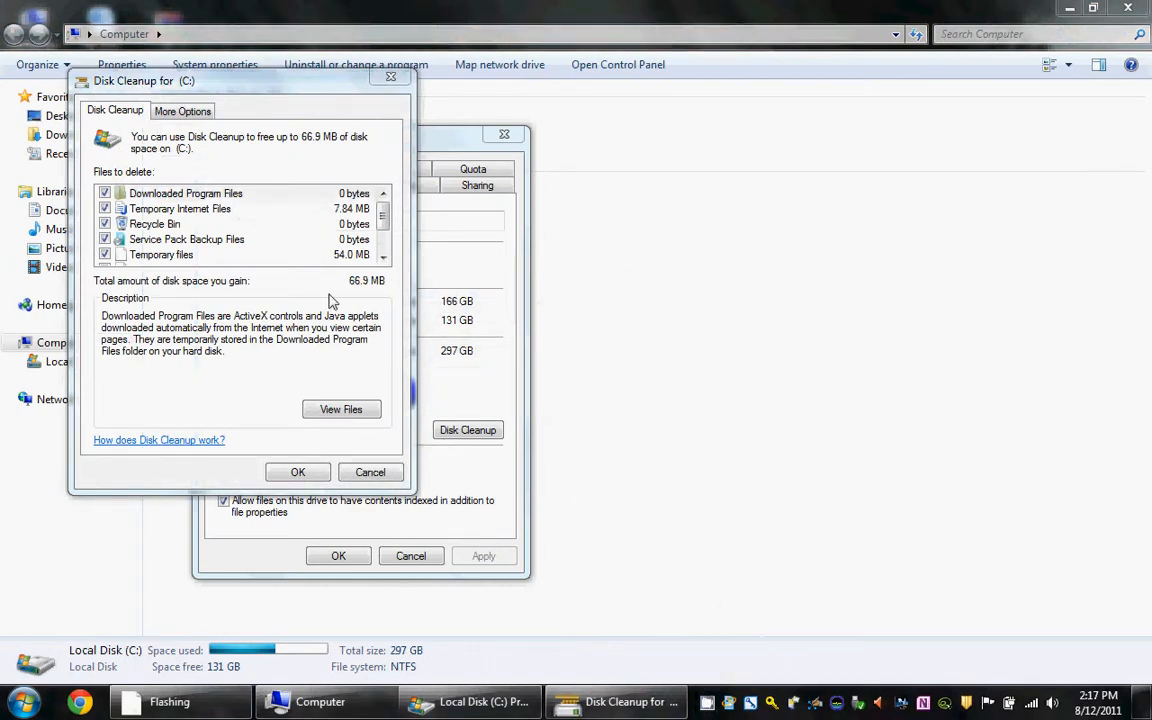
# Place the Disk Cleanup window beside the drive properties and review the file categories marked for deletion, including the Recycle Bin's description.
pyautogui.moveTo(291, 82); pyautogui.dragTo(795, 147)
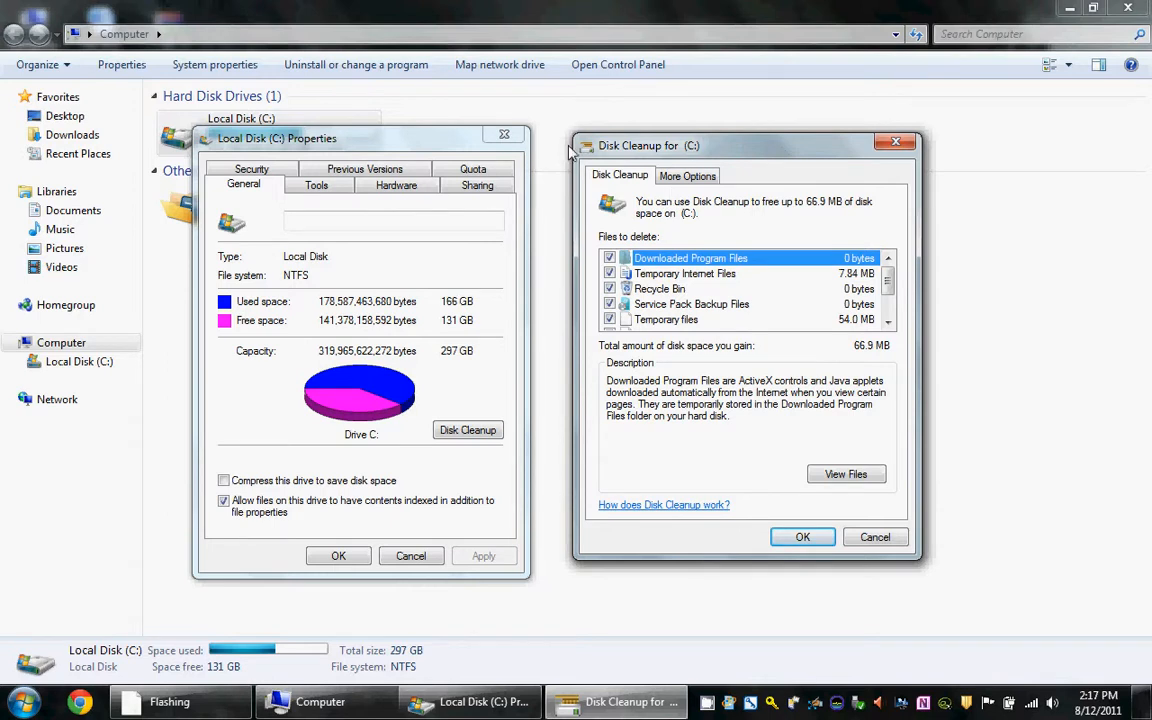
pyautogui.moveTo(729, 158)
pyautogui.mouseDown()
pyautogui.moveTo(637, 170)
pyautogui.moveTo(536, 157)
pyautogui.moveTo(745, 172)
pyautogui.mouseUp()
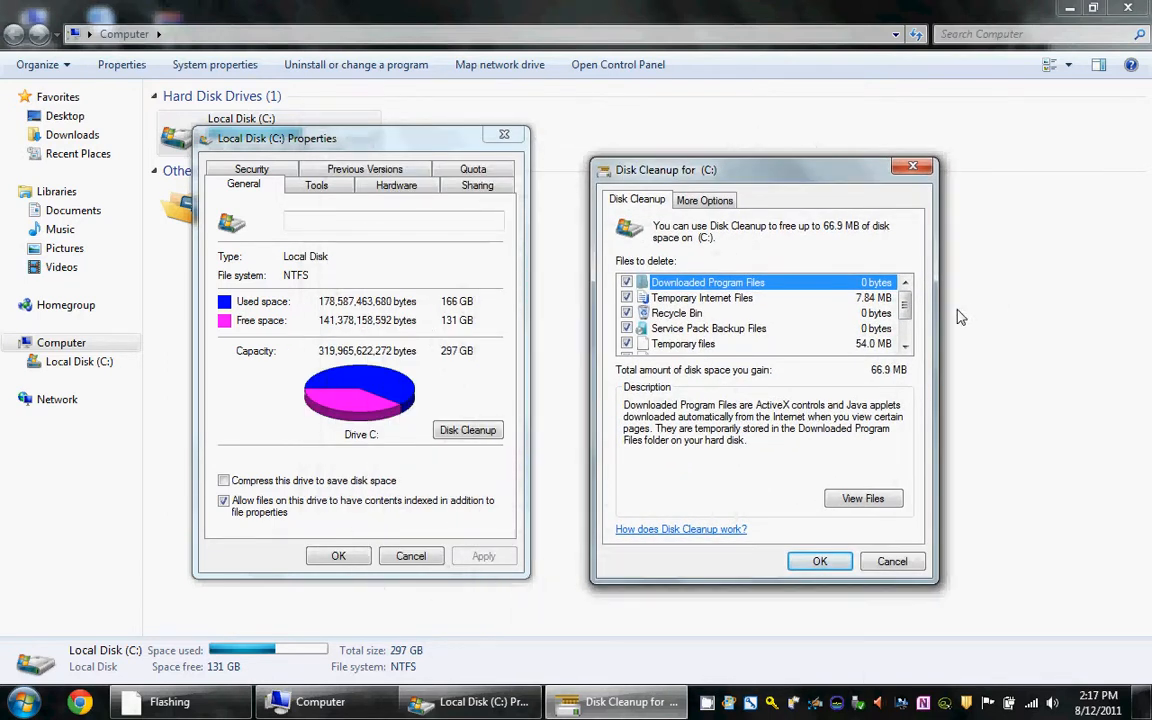
pyautogui.scroll(-2, 902, 308)
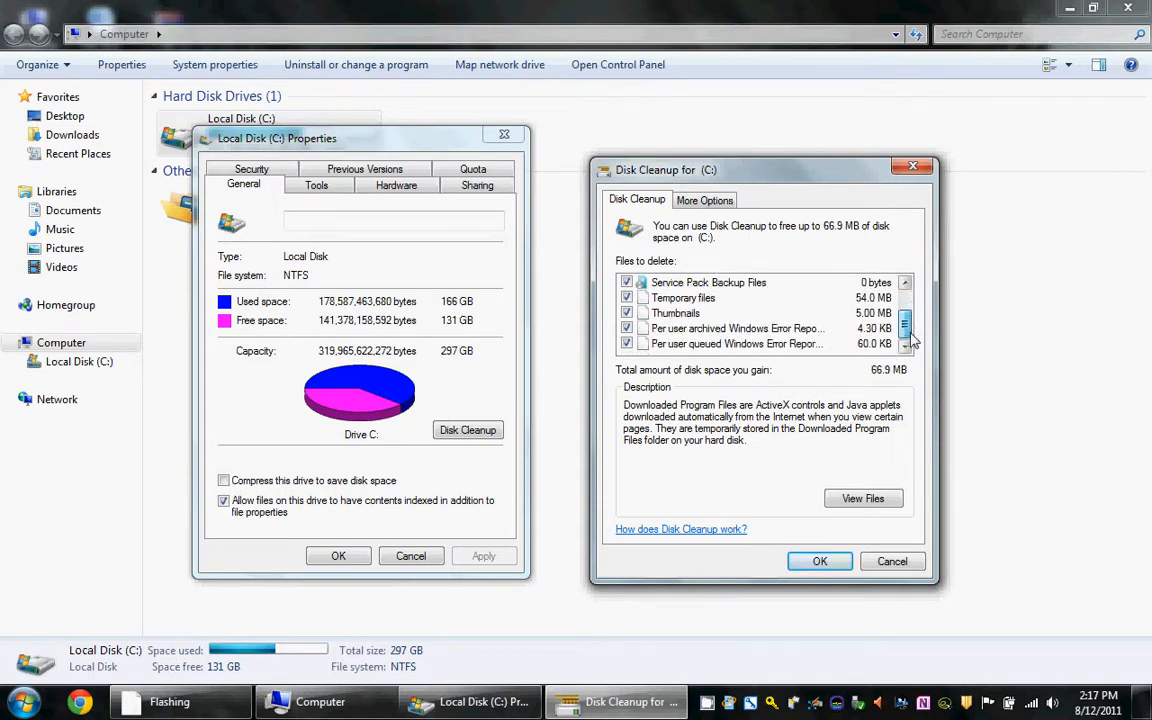
pyautogui.moveTo(910, 323); pyautogui.dragTo(910, 310)
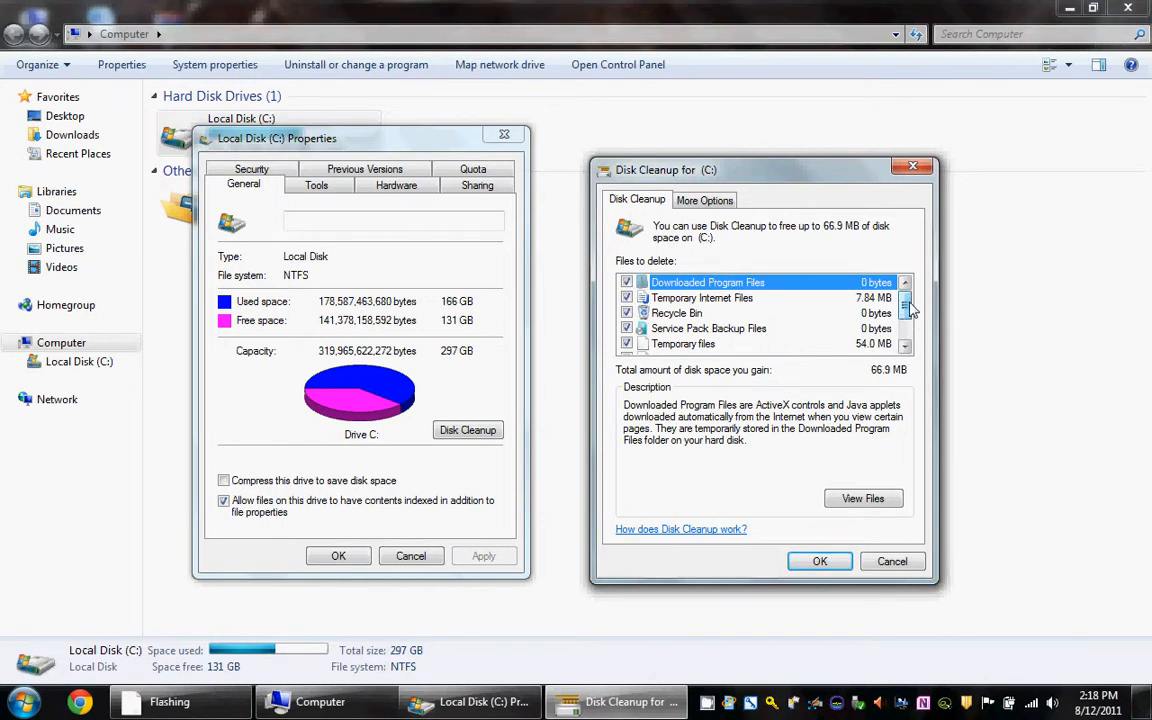
pyautogui.click(679, 316)
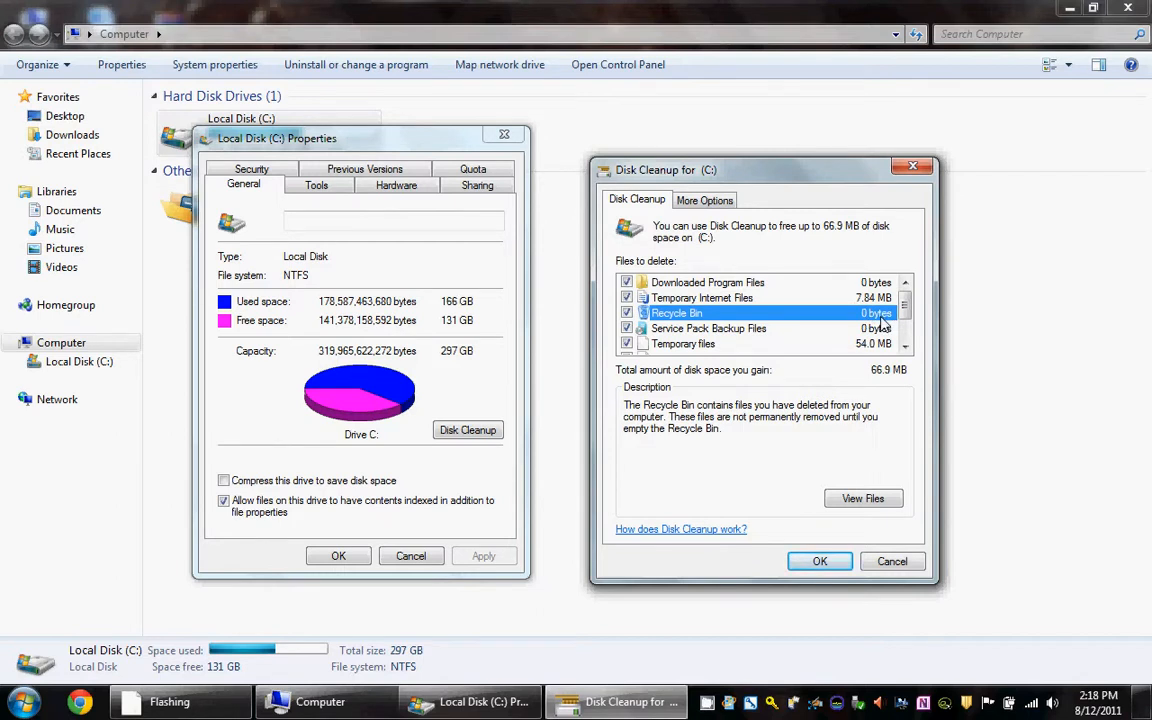
pyautogui.moveTo(904, 315); pyautogui.dragTo(907, 287)
pyautogui.moveTo(904, 305); pyautogui.dragTo(903, 328)
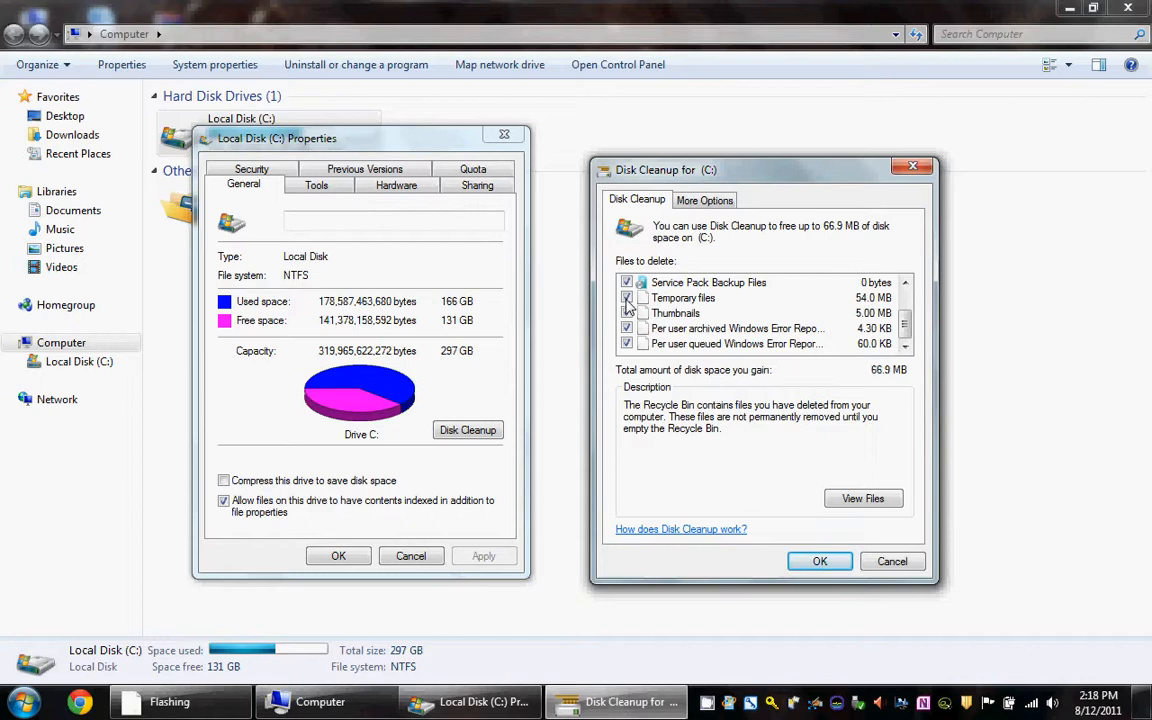
pyautogui.moveTo(905, 316)
pyautogui.mouseDown()
pyautogui.moveTo(905, 293)
pyautogui.moveTo(904, 320)
pyautogui.moveTo(907, 303)
pyautogui.mouseUp()
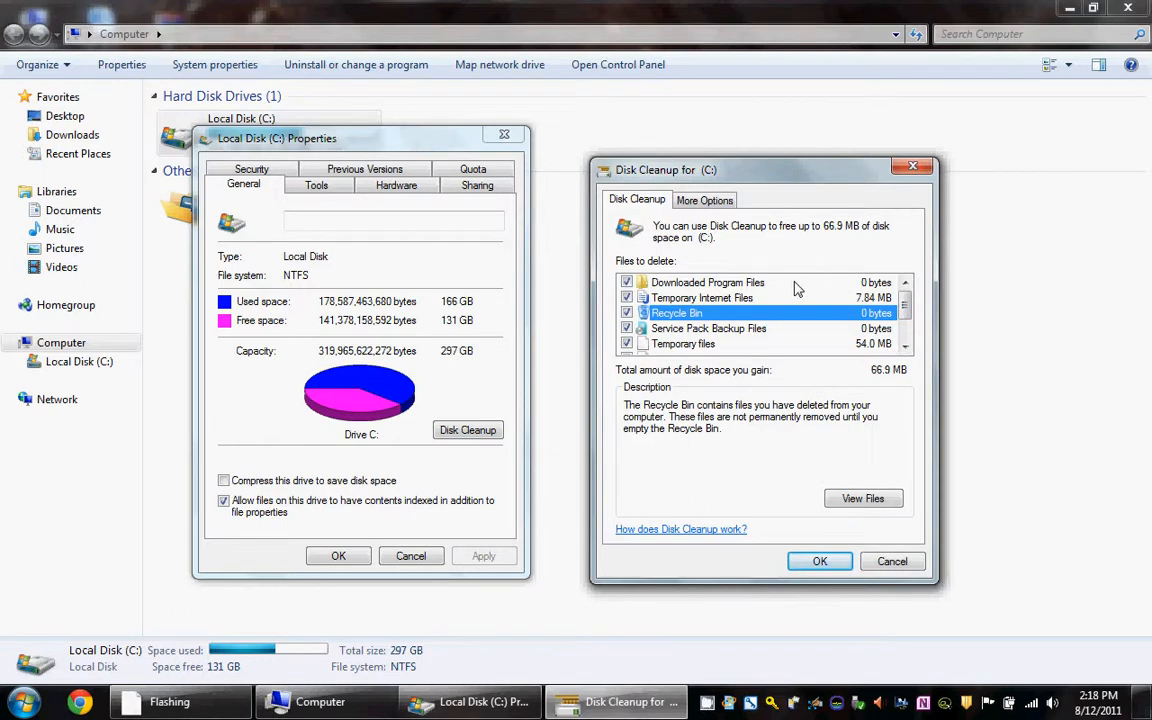
# Run the cleanup of drive C: with the checked file categories and approve permanently deleting the files.
pyautogui.click(820, 563)
pyautogui.moveTo(640, 276); pyautogui.dragTo(839, 241)
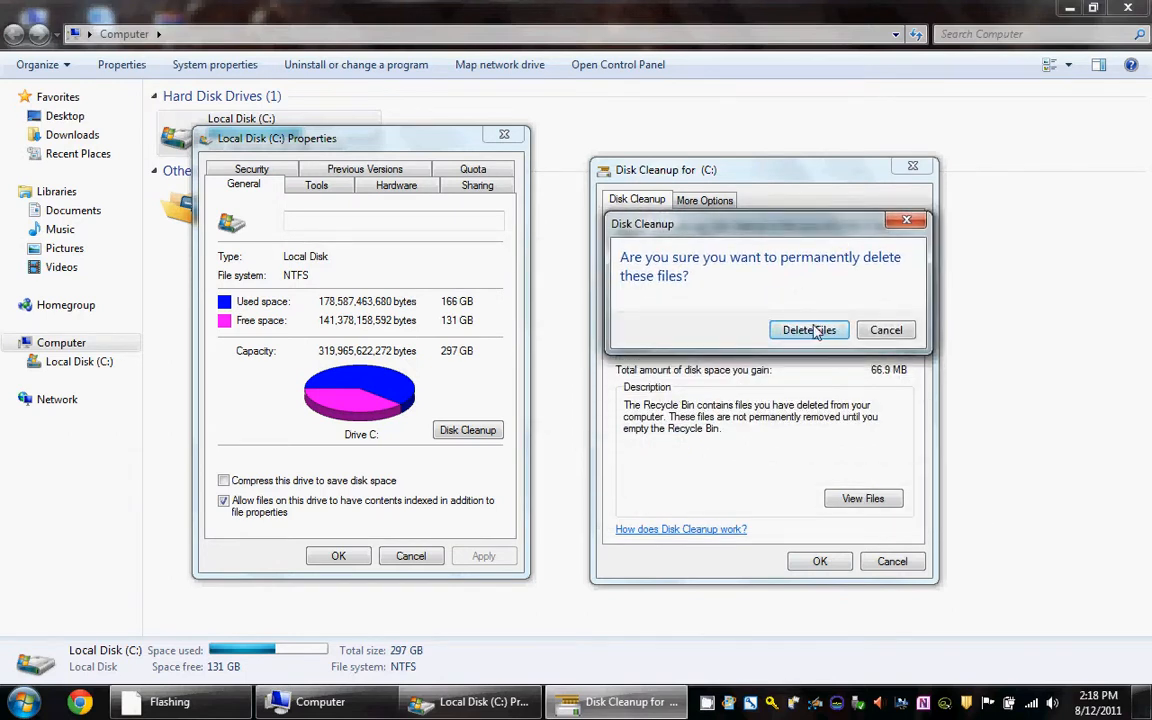
pyautogui.moveTo(776, 234); pyautogui.dragTo(771, 383)
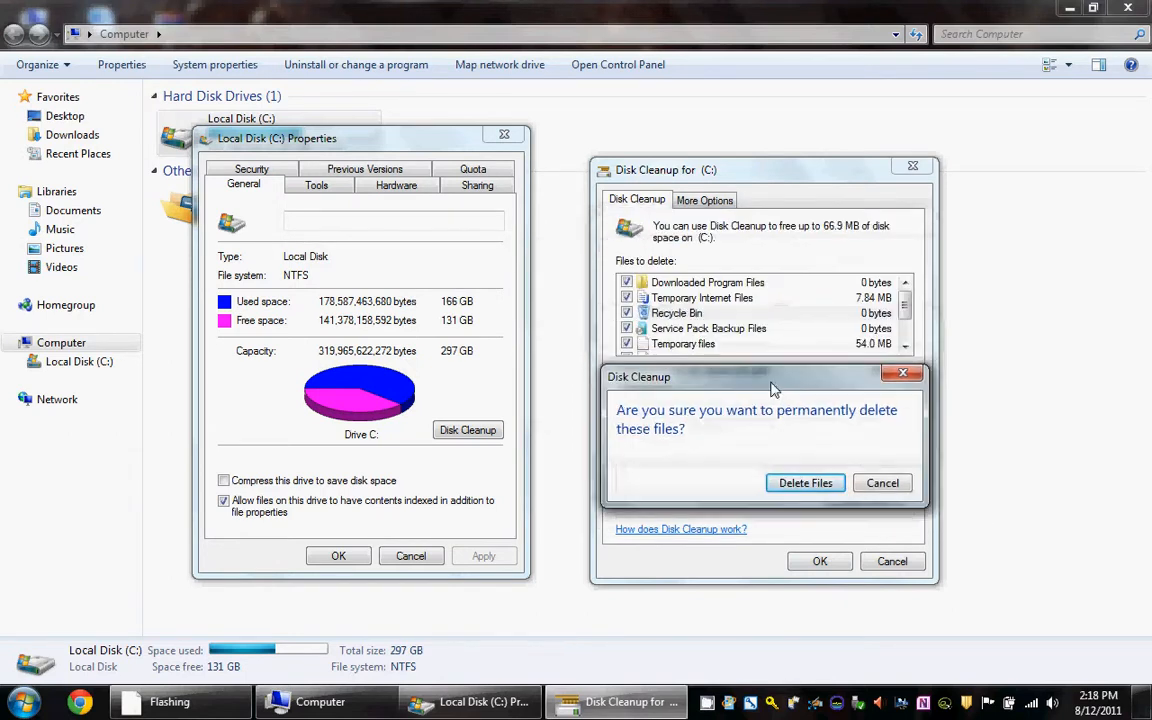
pyautogui.click(804, 484)
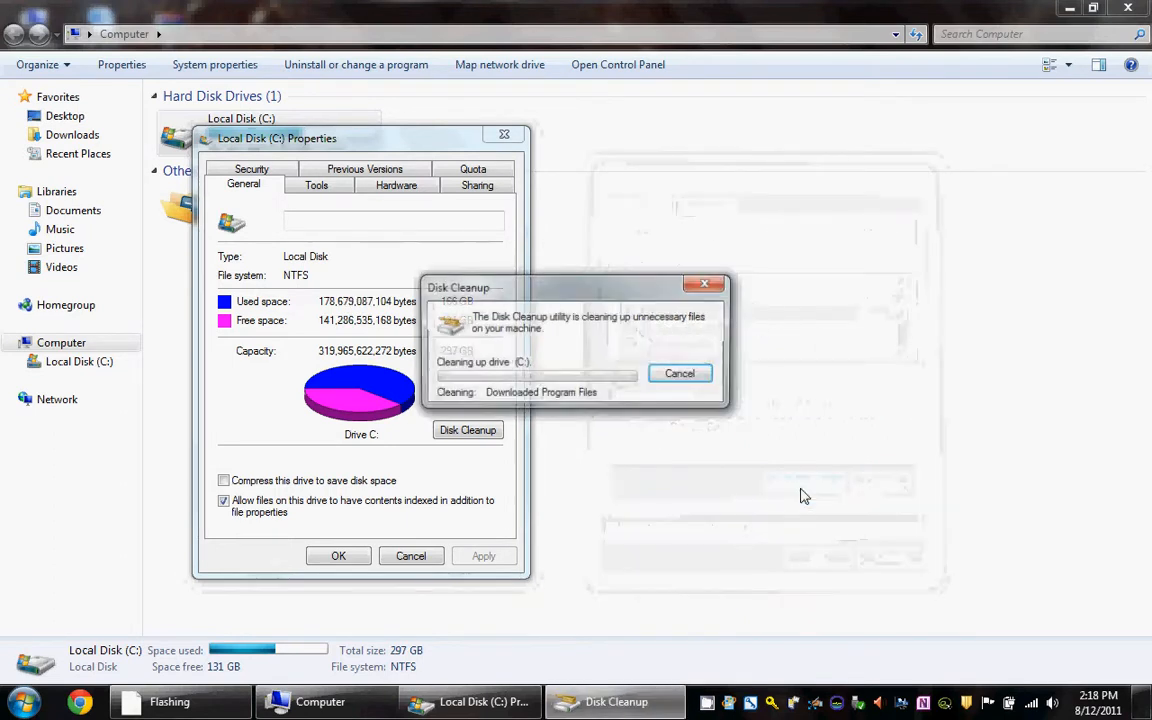
pyautogui.moveTo(655, 293); pyautogui.dragTo(889, 374)
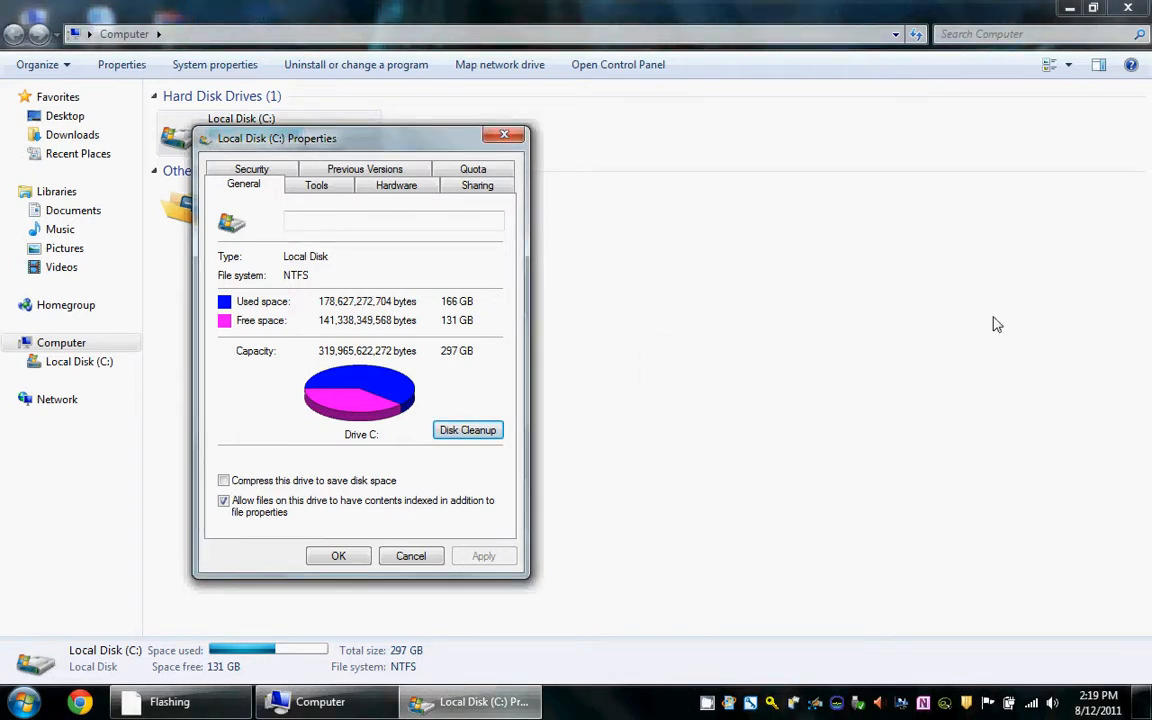
# Check the used and free space of Local Disk (C:), then close its properties and the Computer window.
pyautogui.moveTo(423, 146); pyautogui.dragTo(711, 200)
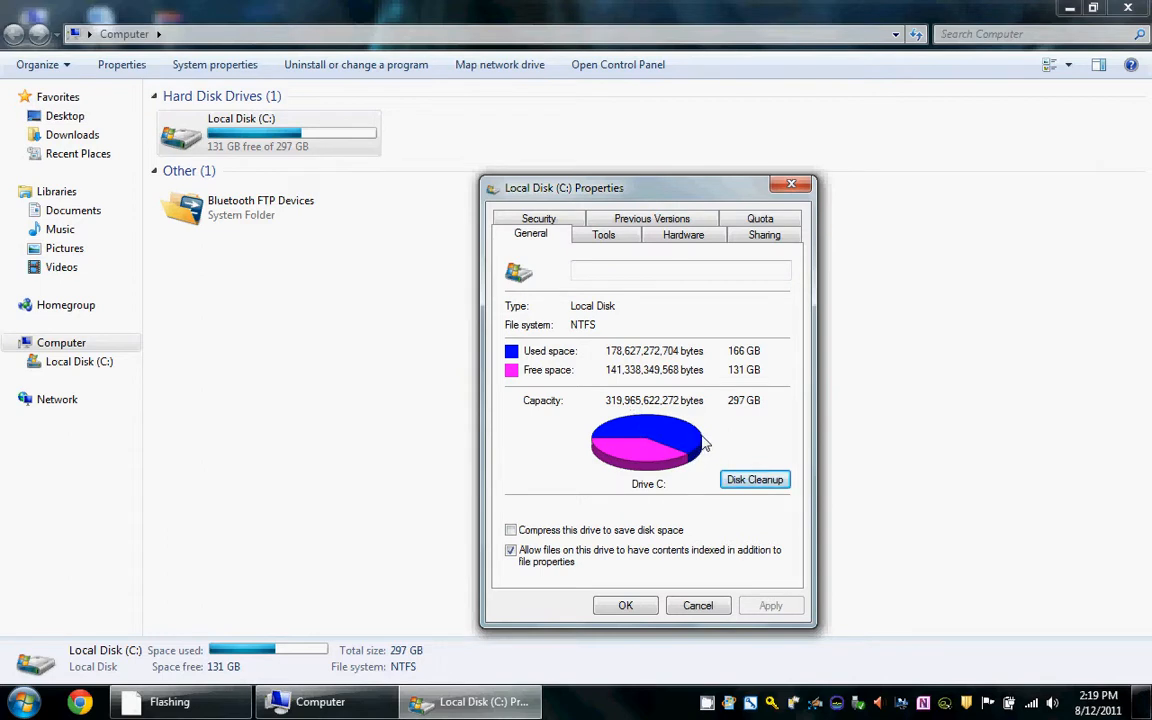
pyautogui.moveTo(675, 188); pyautogui.dragTo(672, 190)
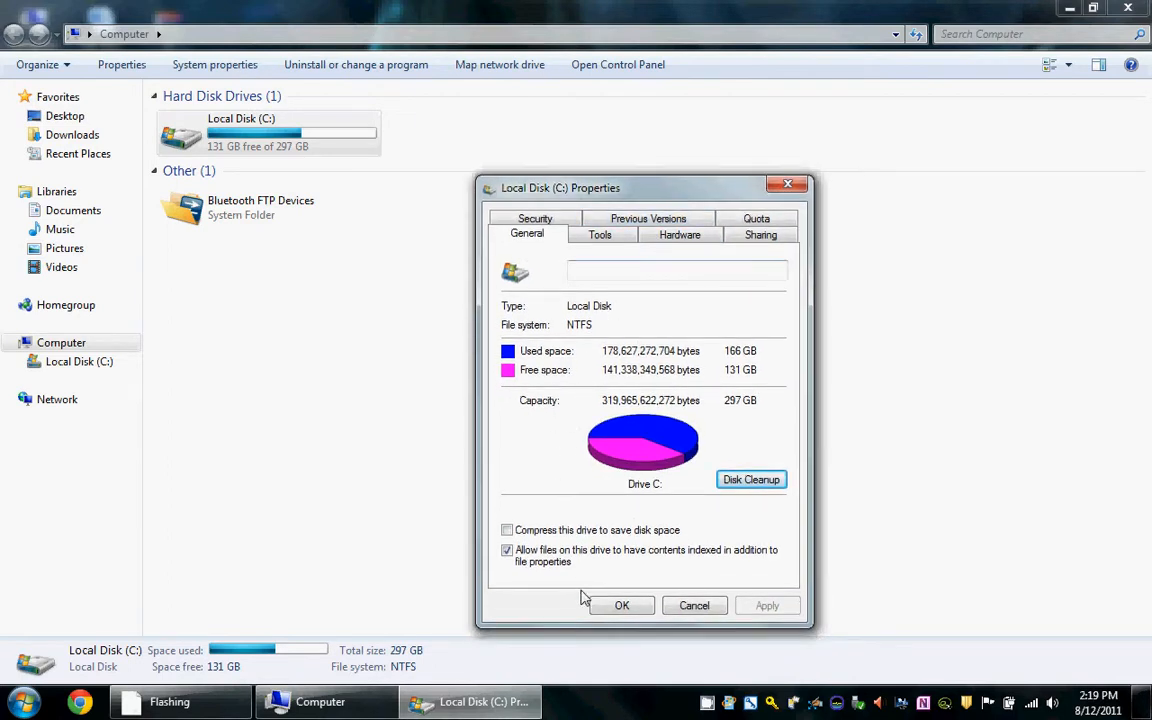
pyautogui.click(623, 606)
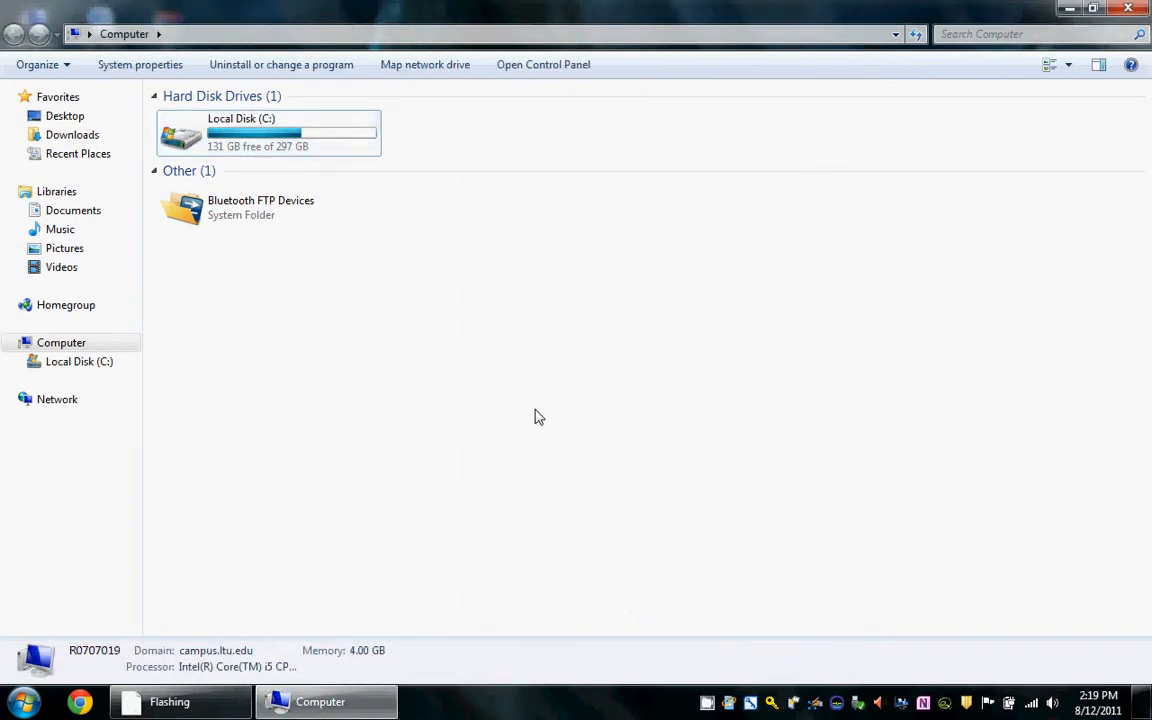
pyautogui.click(1131, 8)
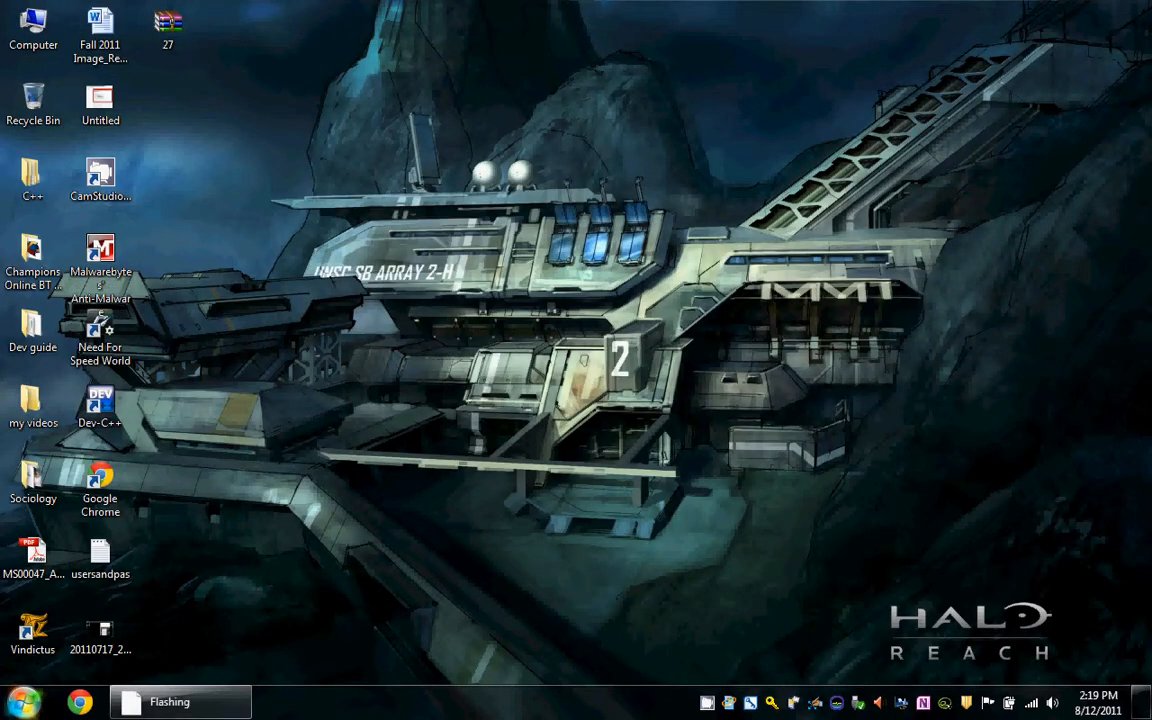
pyautogui.click(22, 702)
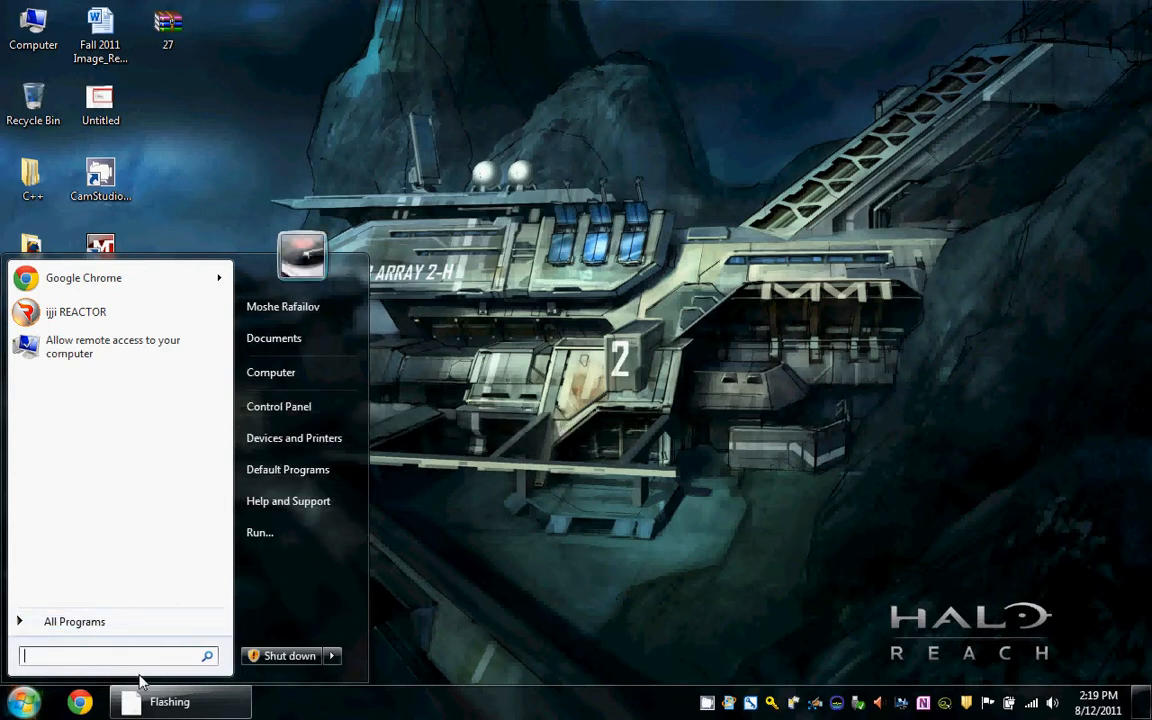
pyautogui.write('defragment')
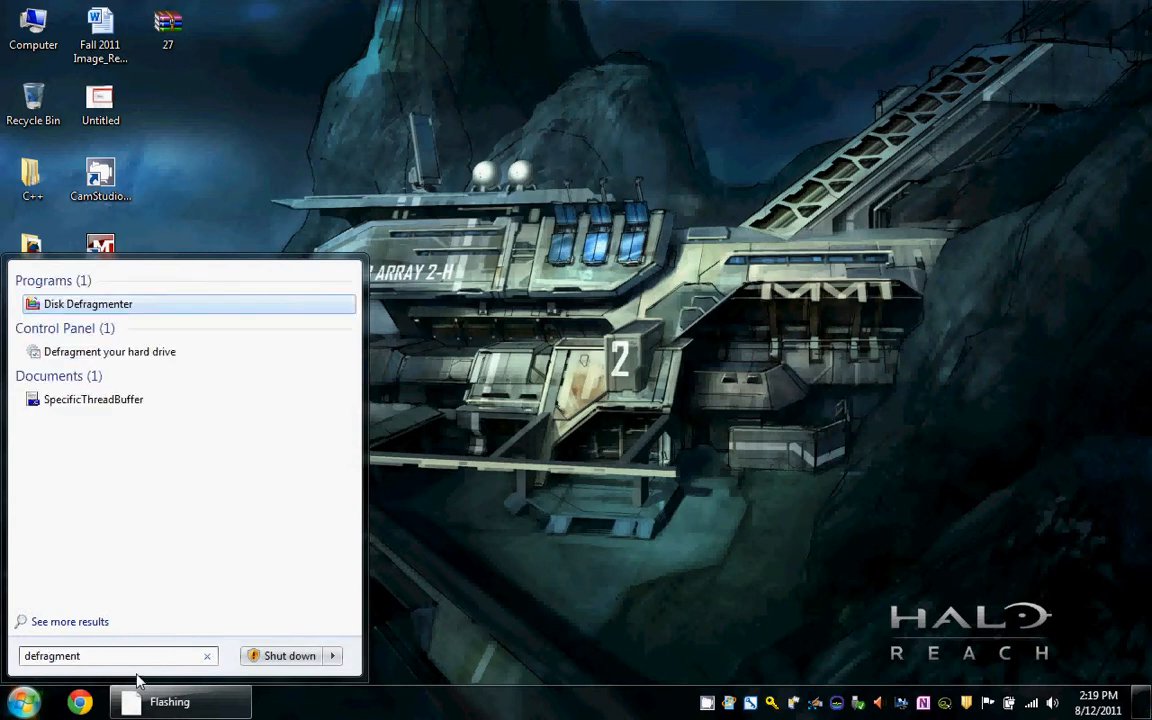
pyautogui.click(25, 703)
# Search the computer's programs for "defragment" and open Disk Defragmenter.
pyautogui.click(25, 703)
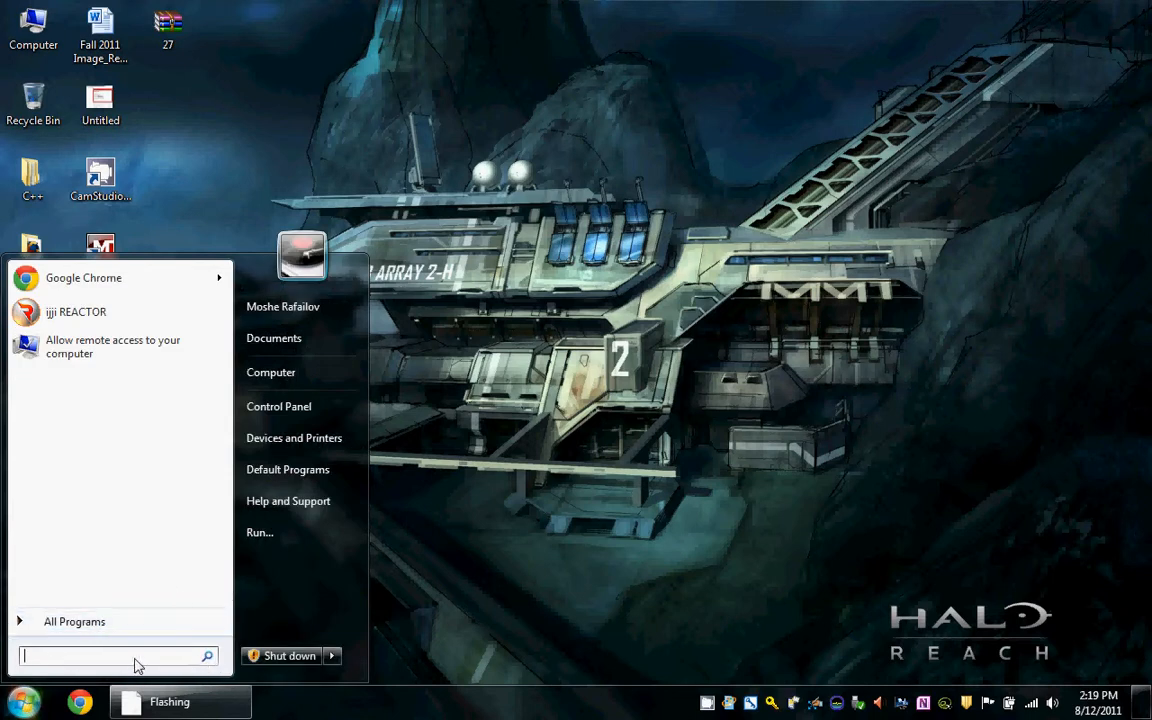
pyautogui.write('defran')
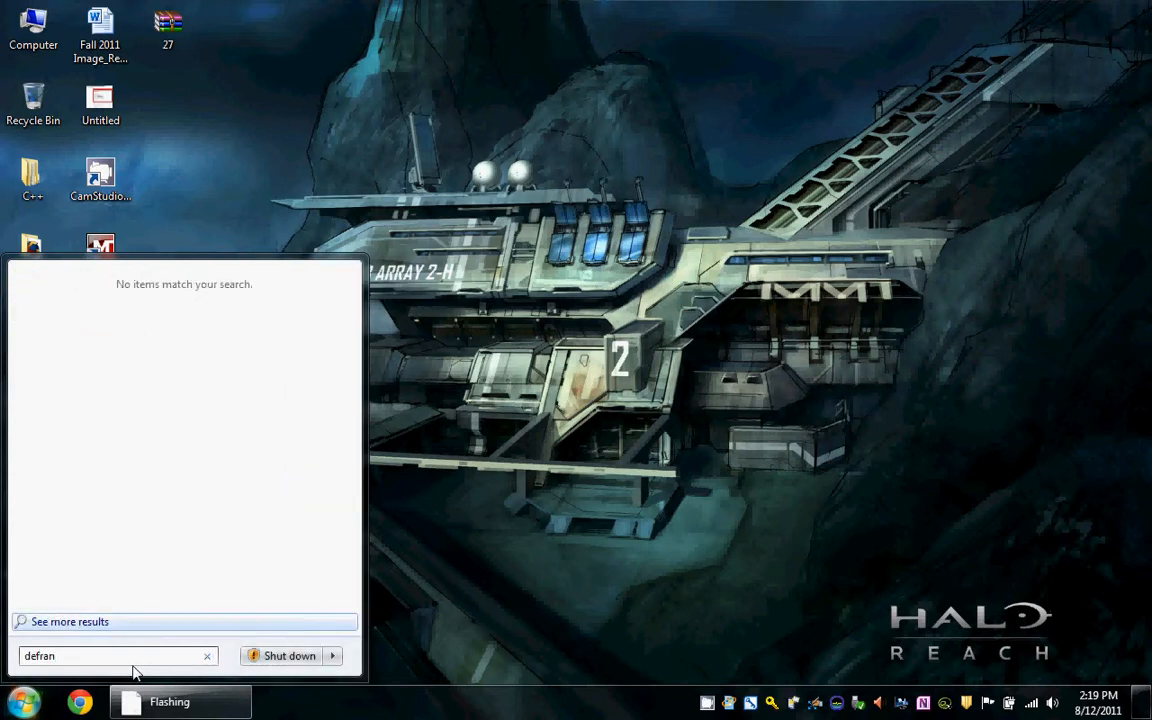
pyautogui.press('BackSpace')
pyautogui.write('g')
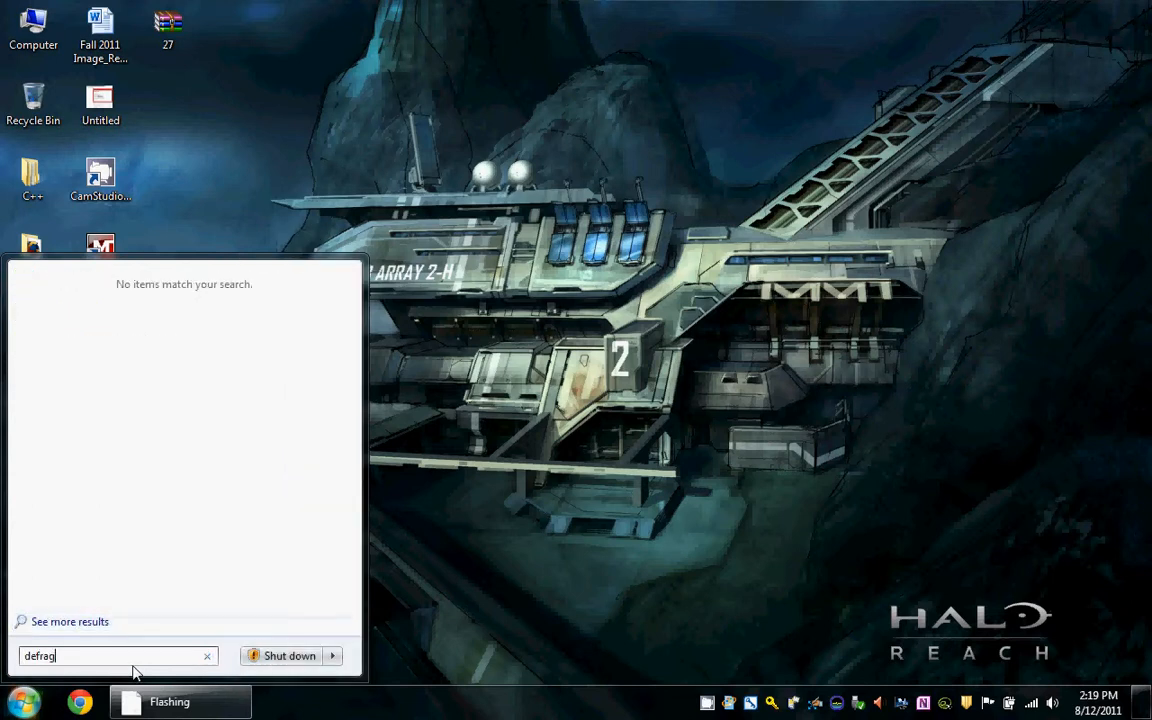
pyautogui.write('ment')
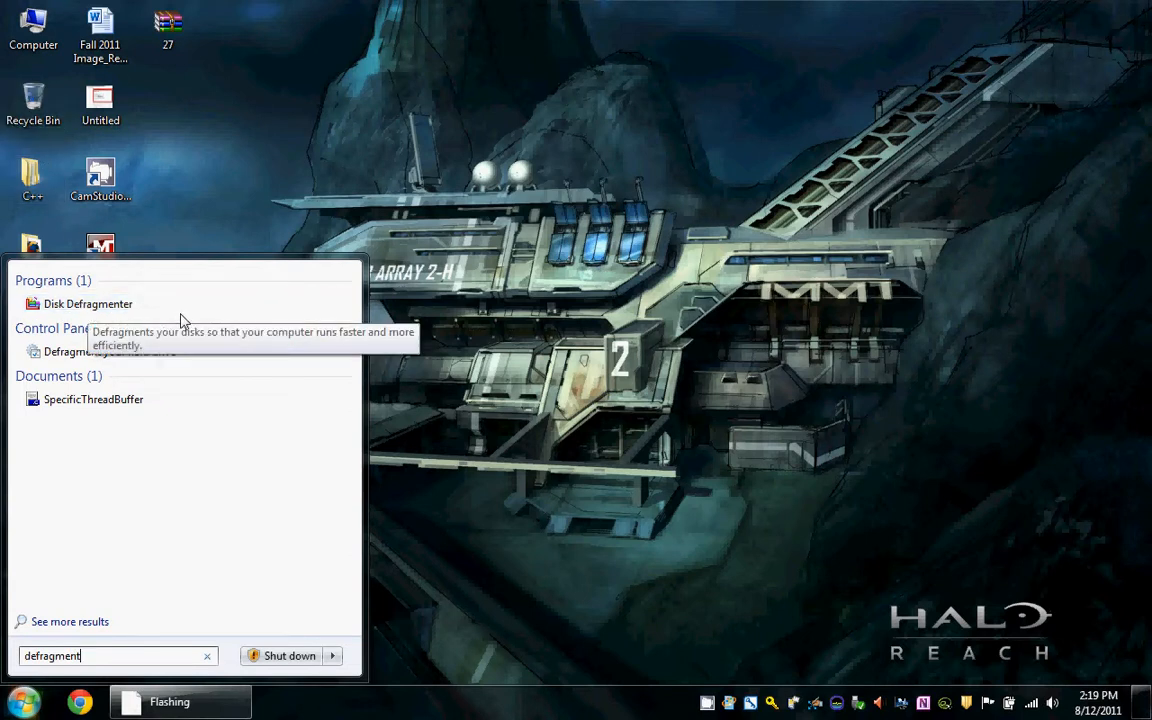
pyautogui.click(127, 312)
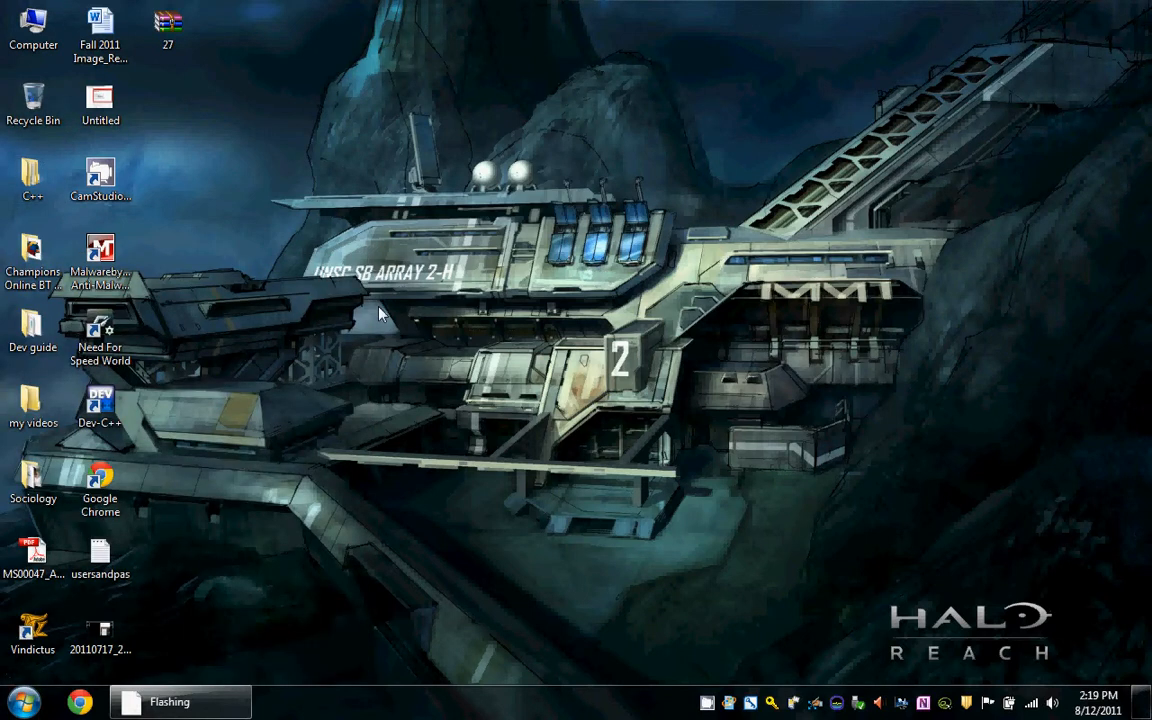
pyautogui.moveTo(602, 143); pyautogui.dragTo(600, 169)
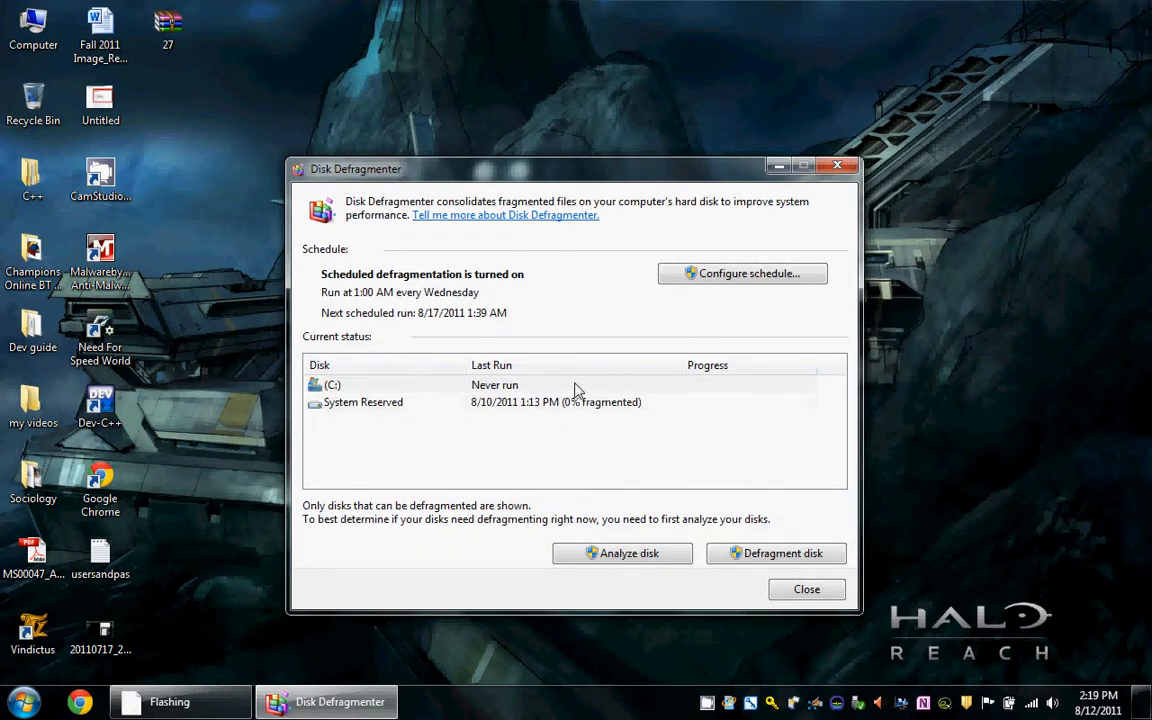
# Reposition the Disk Defragmenter window, choose drive (C:) and start defragmenting it.
pyautogui.click(517, 403)
pyautogui.click(515, 395)
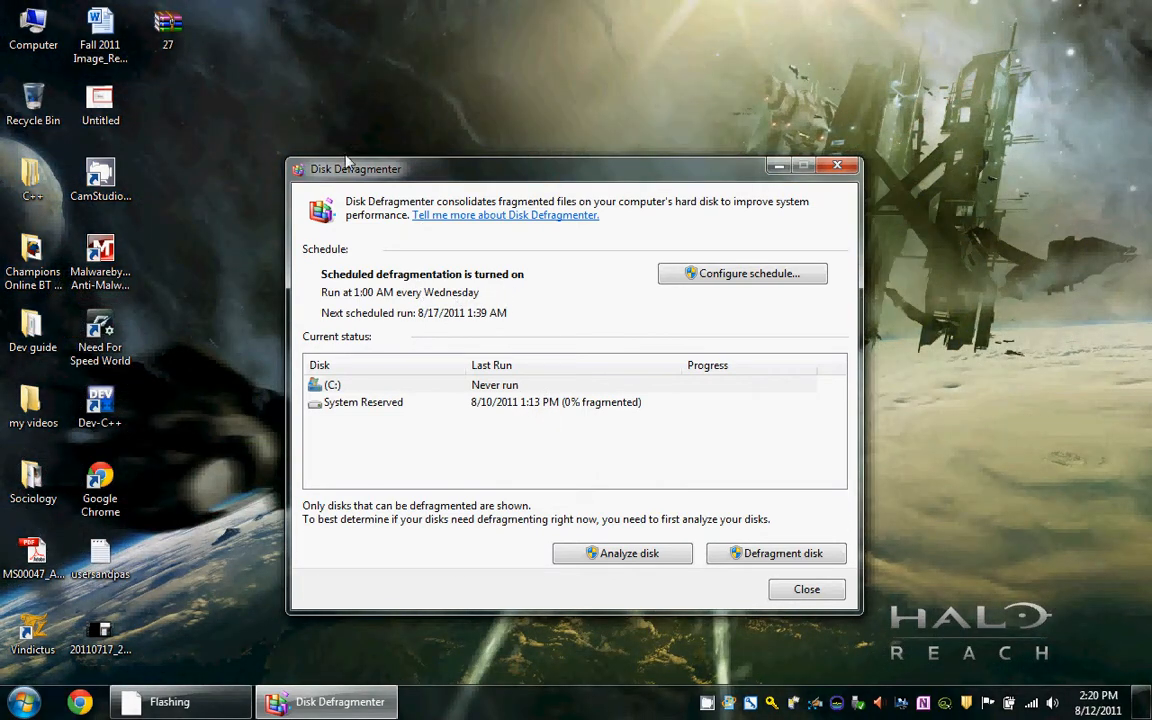
pyautogui.moveTo(540, 170); pyautogui.dragTo(416, 120)
pyautogui.moveTo(325, 102); pyautogui.dragTo(528, 190)
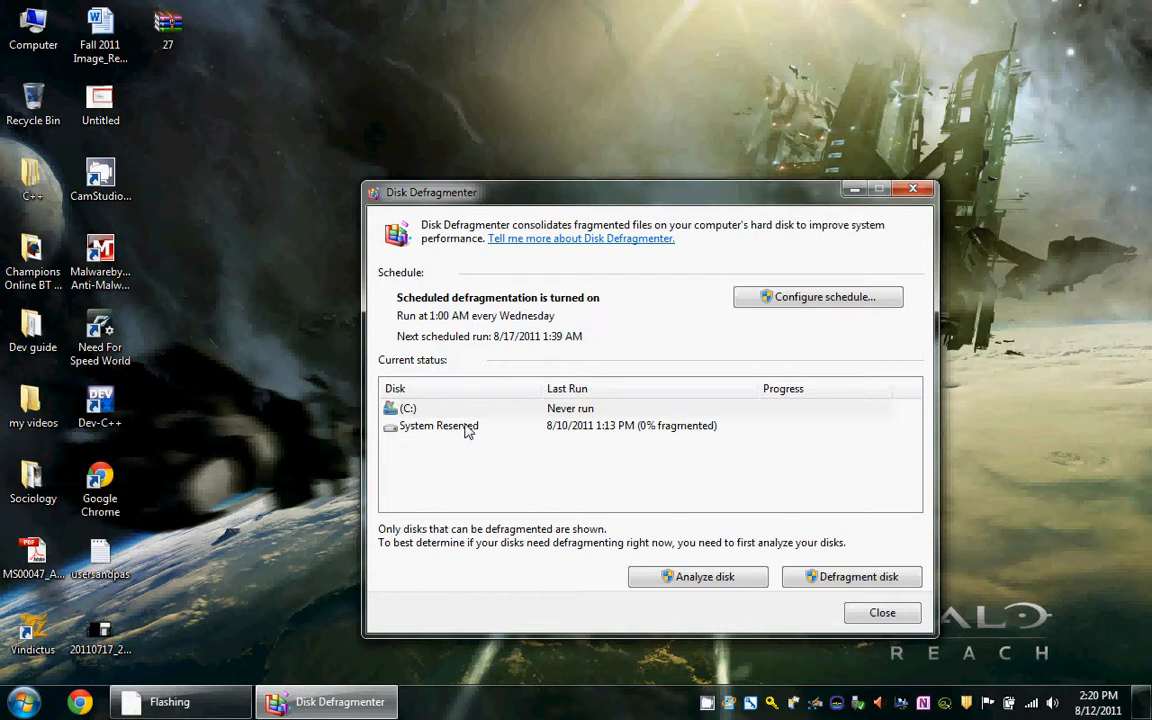
pyautogui.click(585, 412)
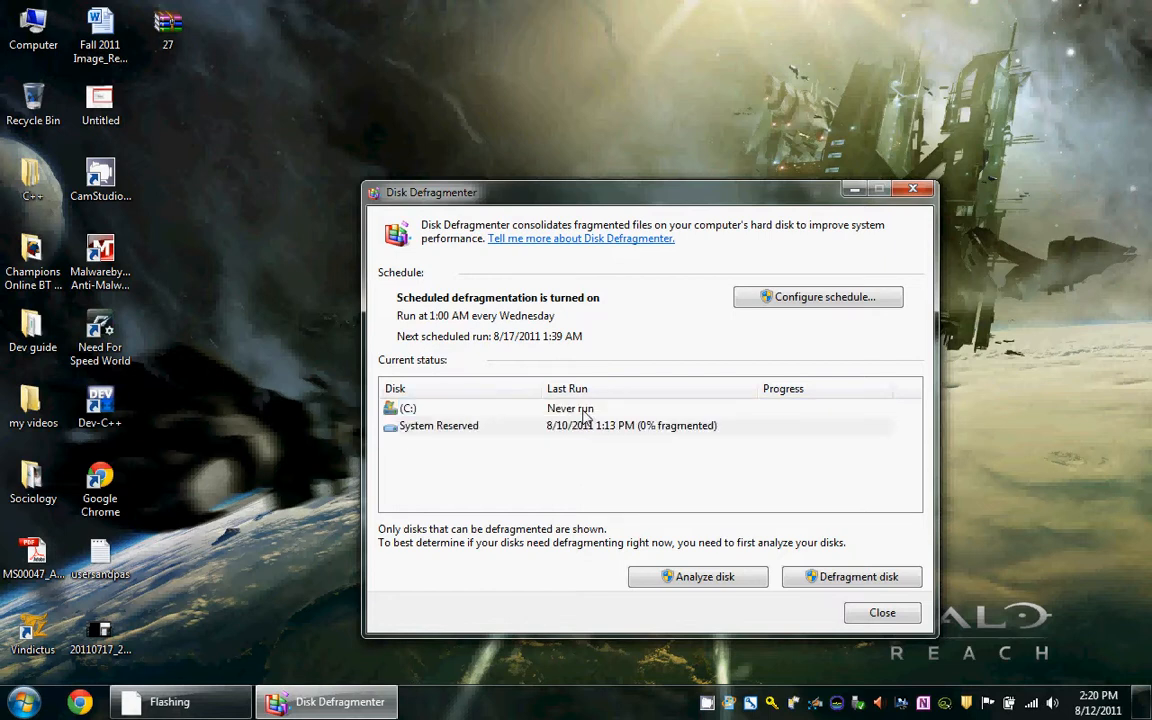
pyautogui.click(413, 412)
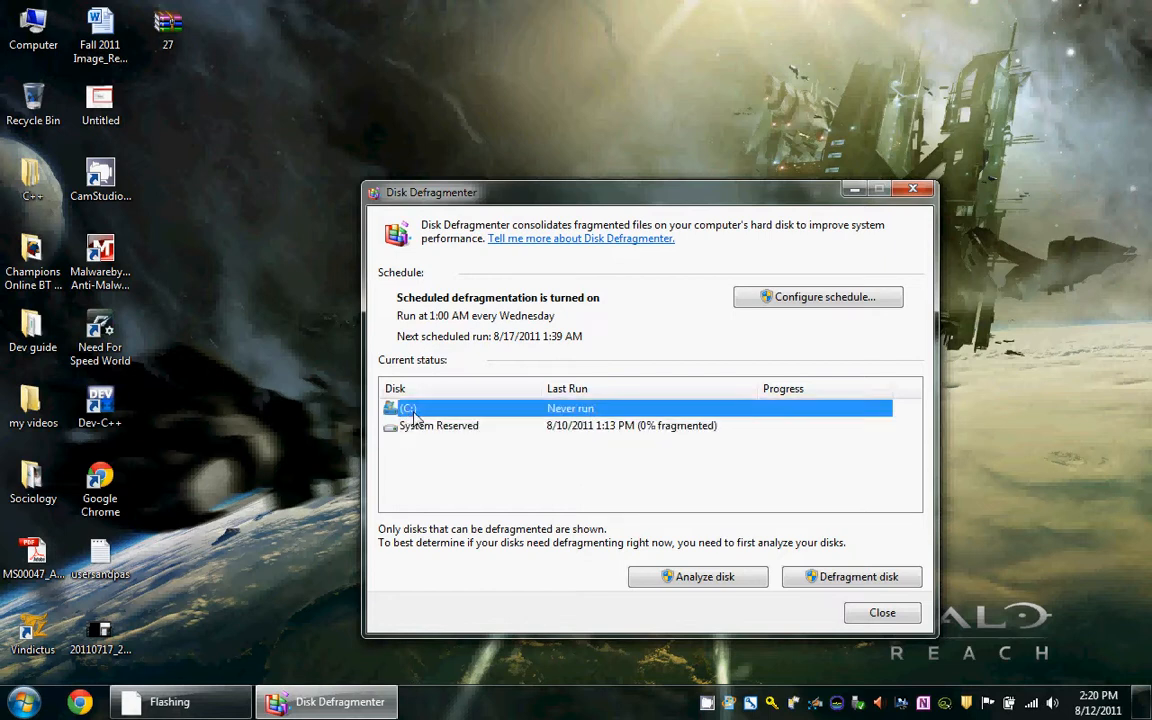
pyautogui.click(815, 476)
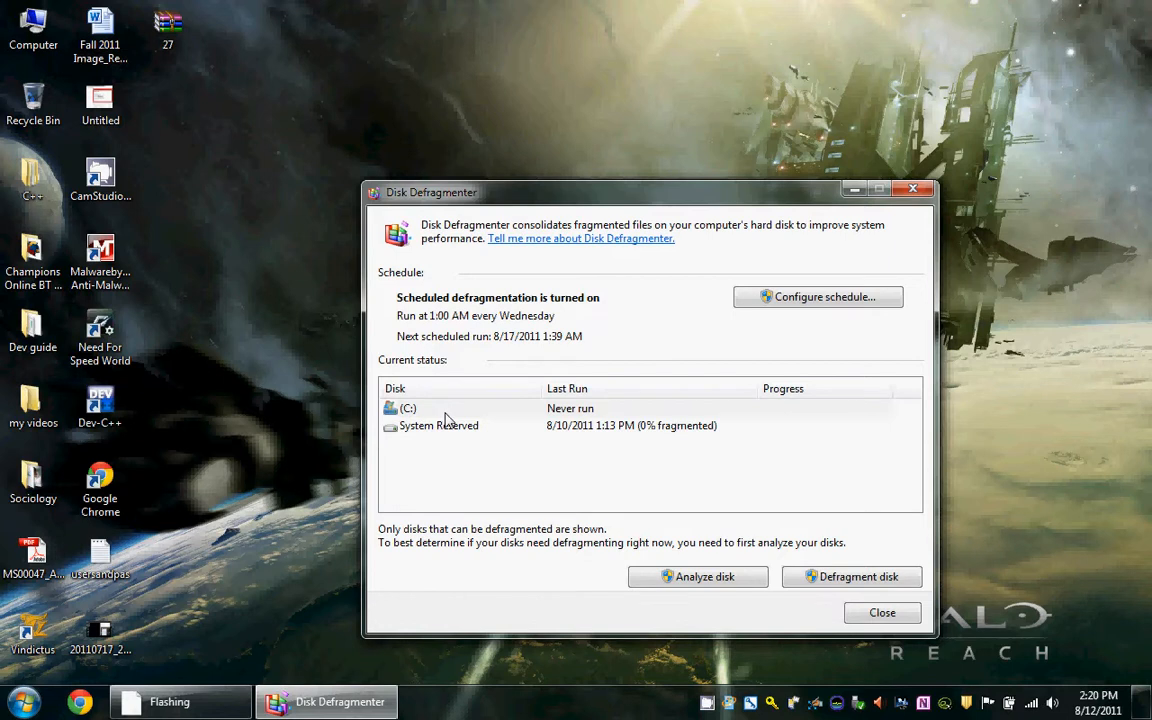
pyautogui.click(862, 584)
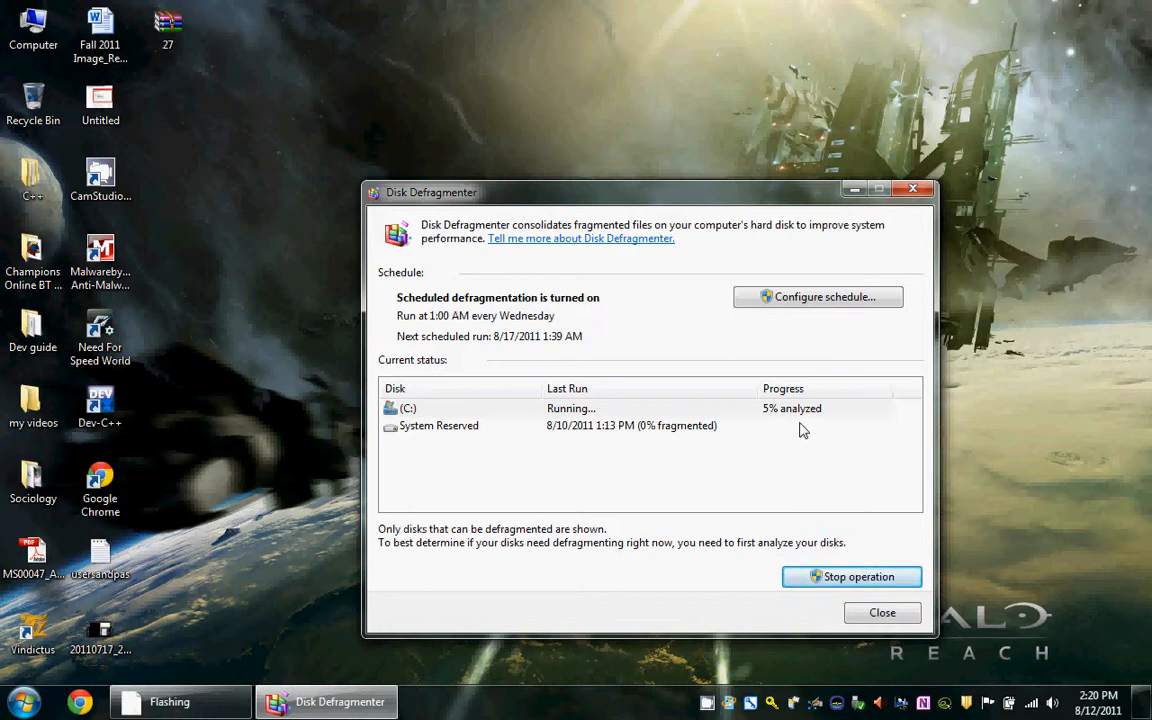
pyautogui.rightClick(707, 703)
pyautogui.click(752, 663)
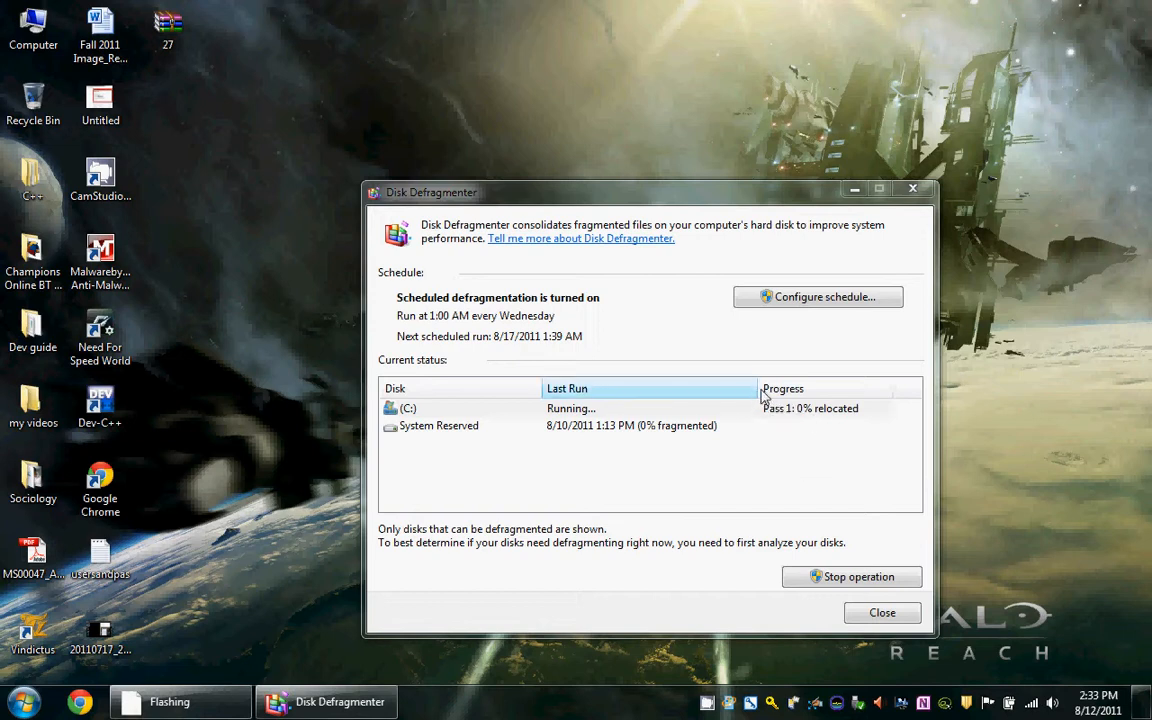
pyautogui.rightClick(707, 703)
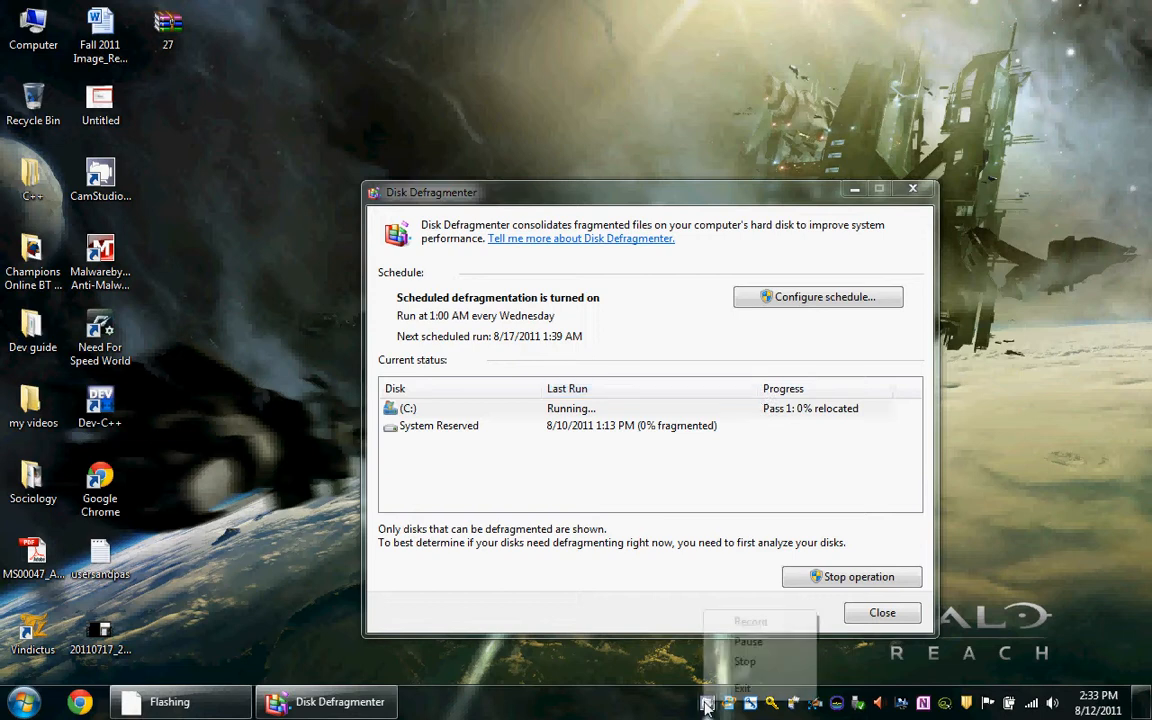
pyautogui.click(743, 662)
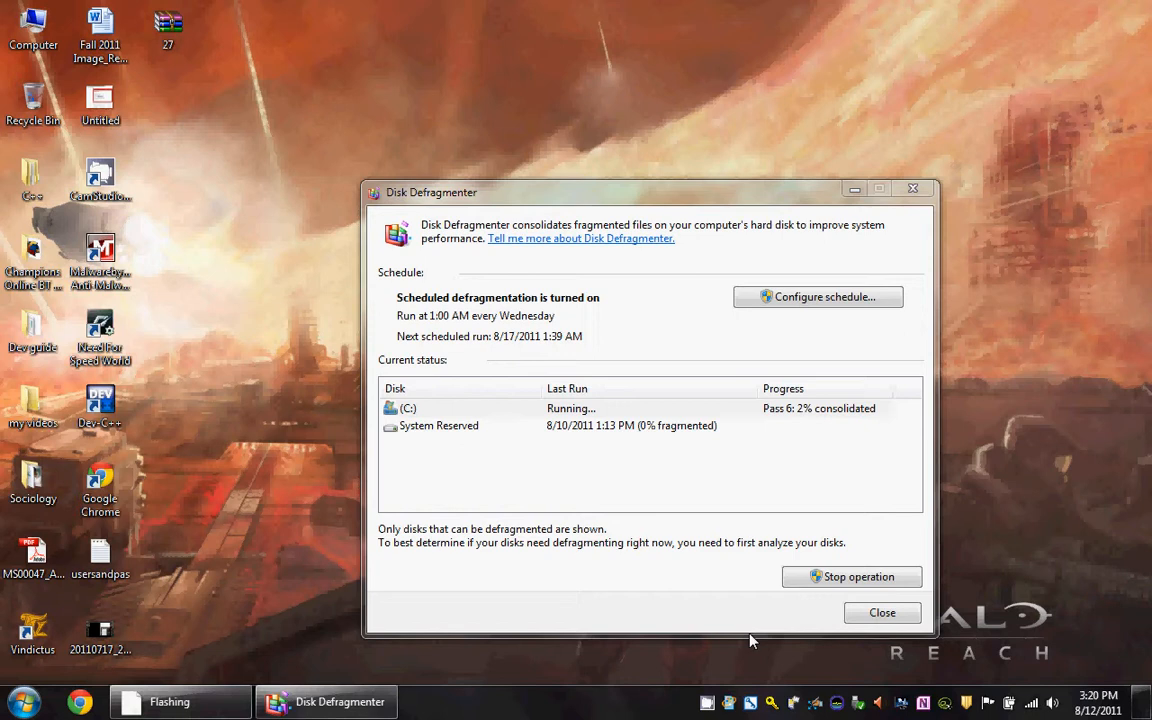
pyautogui.click(781, 414)
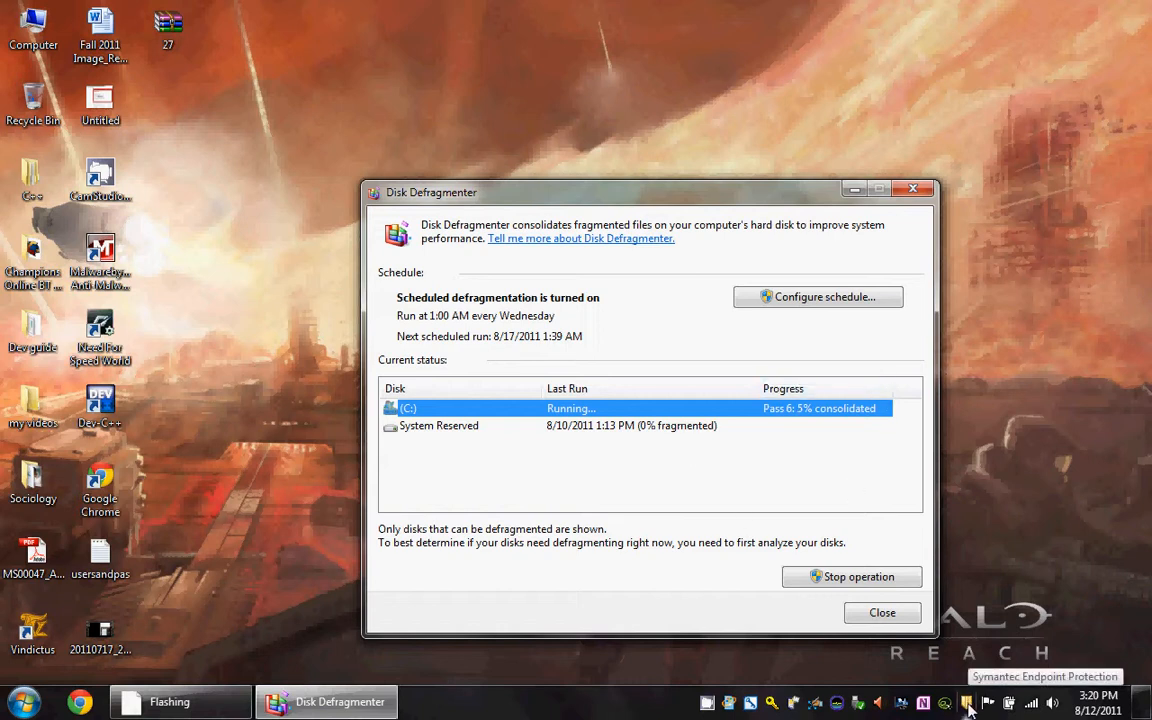
# Open Symantec Endpoint Protection and arrange its window so the Disk Defragmenter progress stays partly visible beside it.
pyautogui.rightClick(968, 706)
pyautogui.click(915, 652)
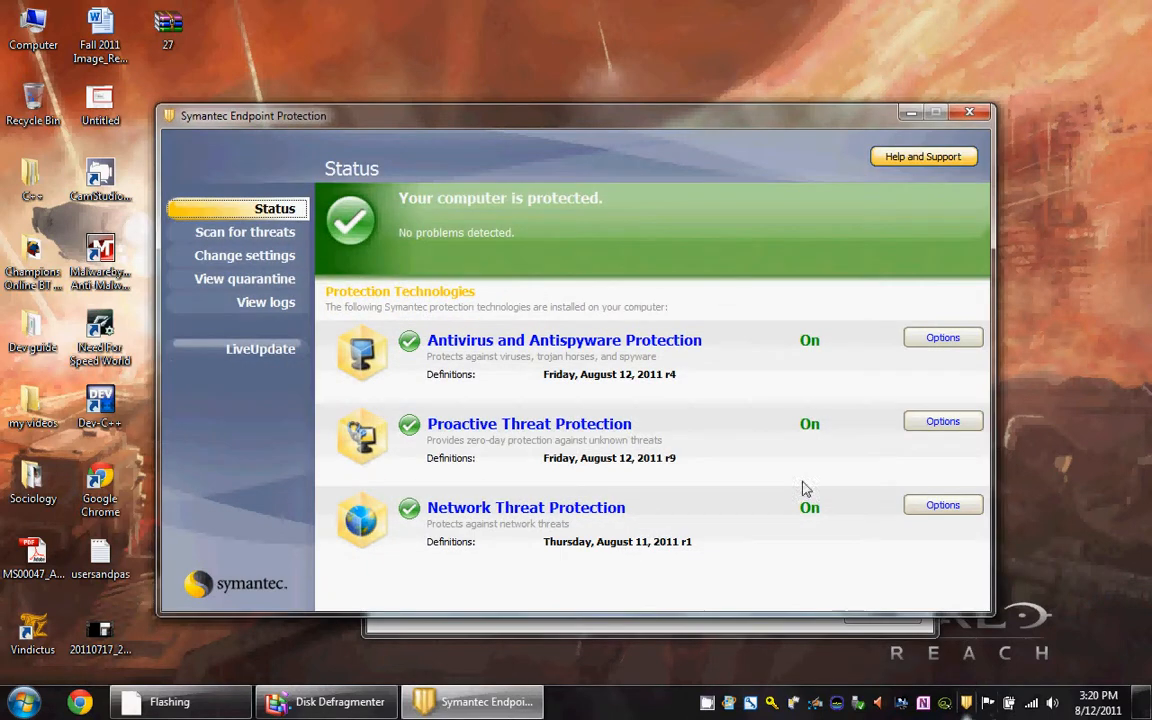
pyautogui.moveTo(492, 114); pyautogui.dragTo(373, 55)
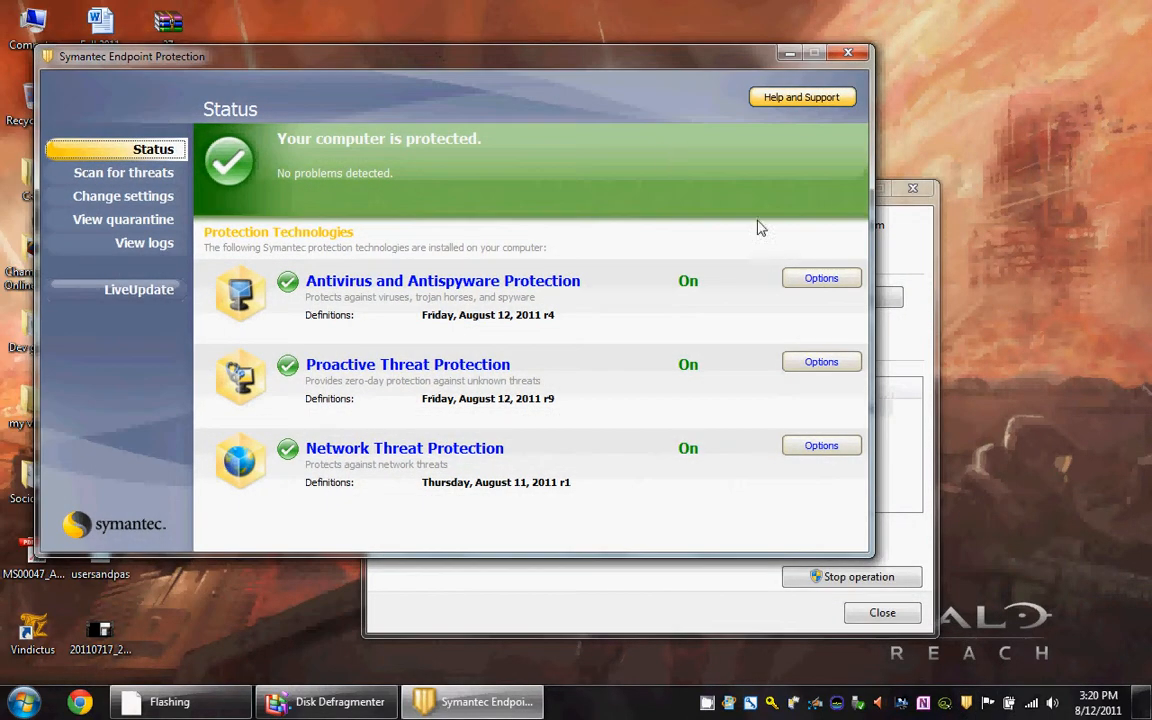
pyautogui.click(937, 210)
pyautogui.moveTo(821, 190); pyautogui.dragTo(1013, 237)
pyautogui.moveTo(562, 60); pyautogui.dragTo(665, 122)
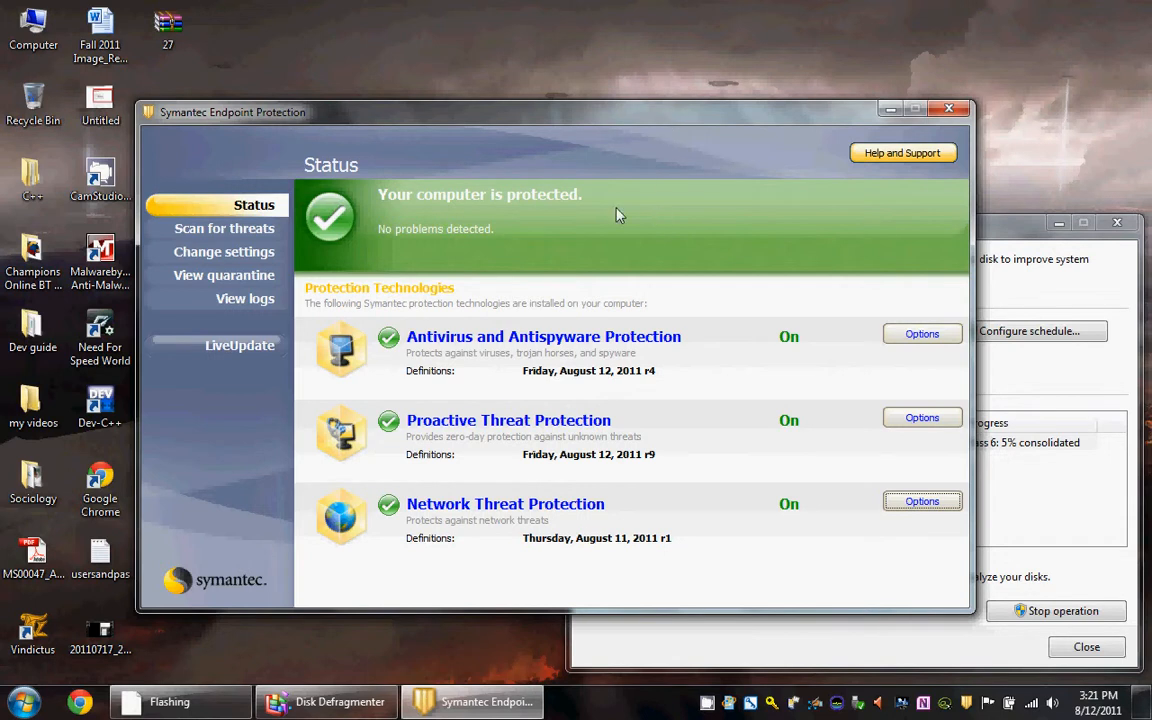
# Review Symantec's threat scan options, quarantine and log pages, and return to the protection status.
pyautogui.click(225, 230)
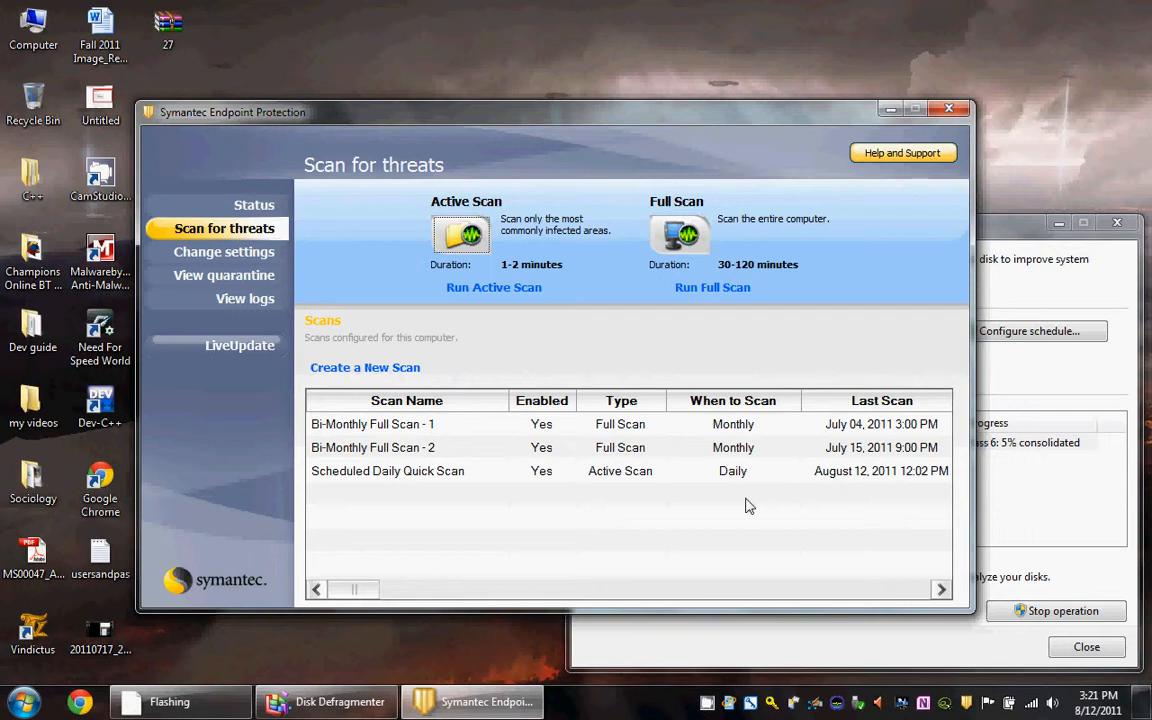
pyautogui.click(245, 275)
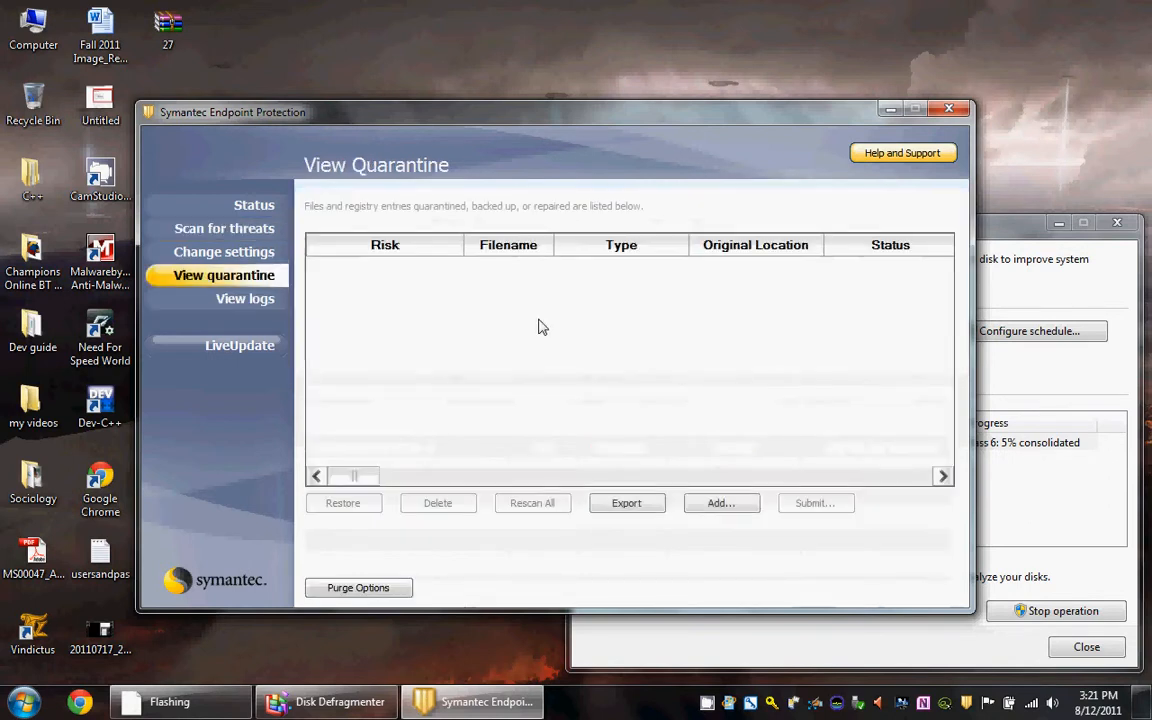
pyautogui.click(262, 300)
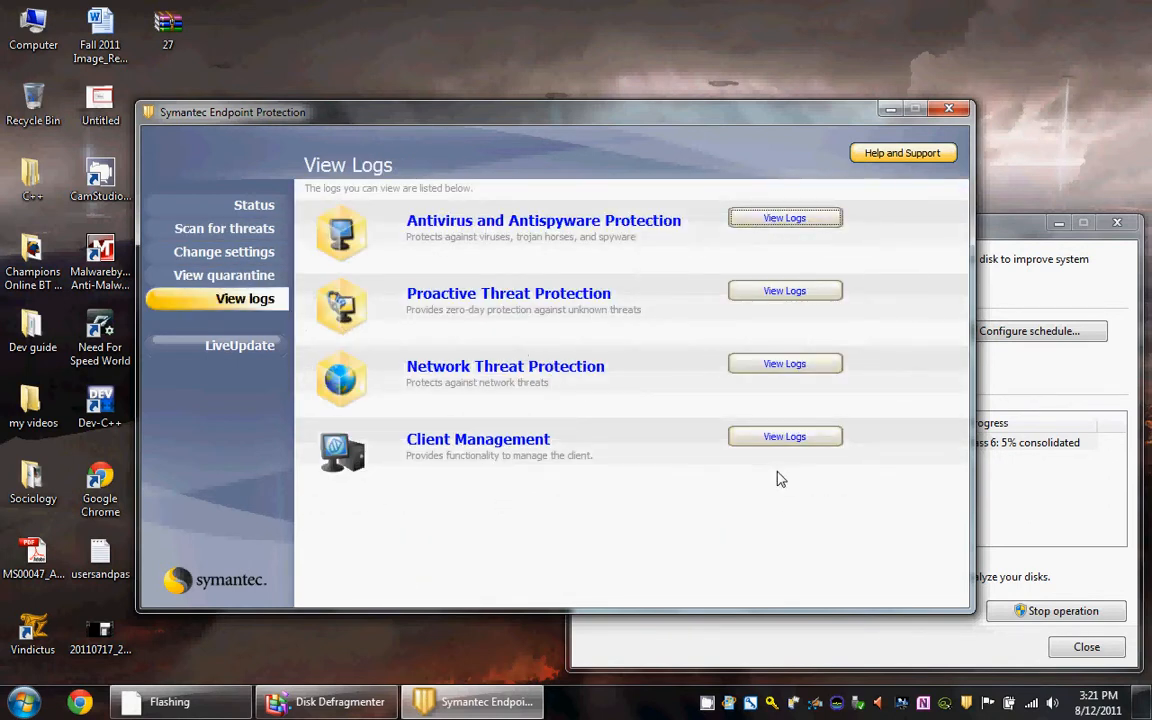
pyautogui.moveTo(455, 113); pyautogui.dragTo(535, 124)
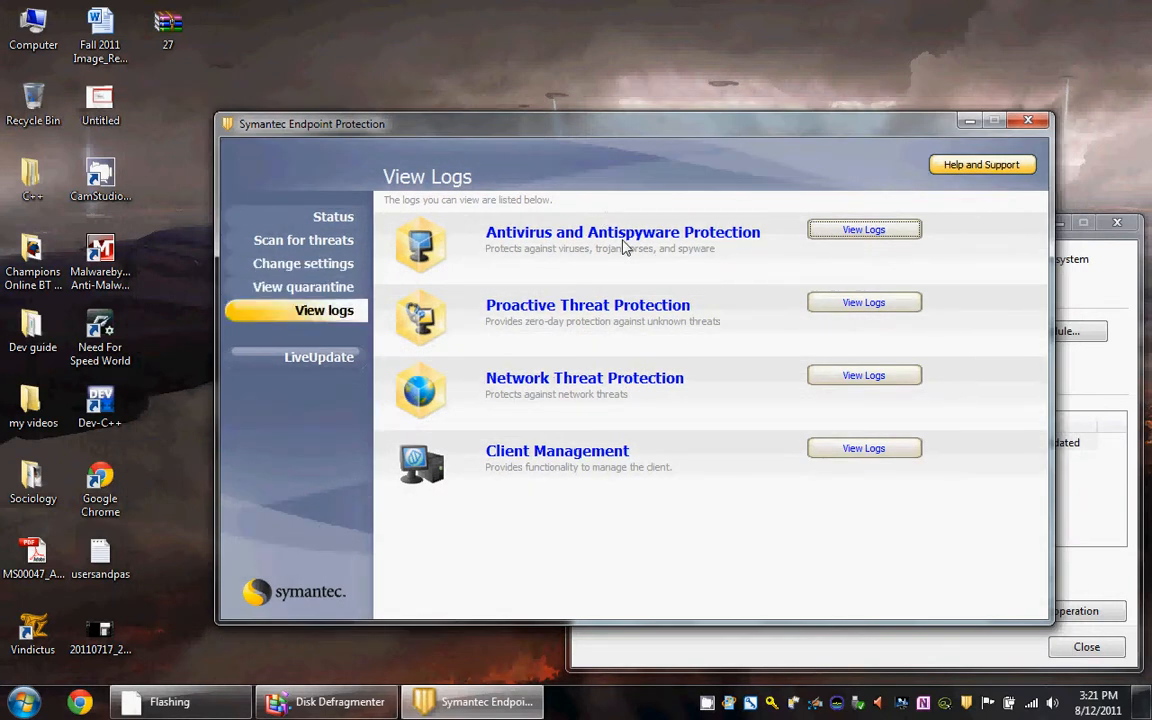
pyautogui.click(298, 226)
# Move the Disk Defragmenter window back to the middle of the desktop and close Symantec Endpoint Protection.
pyautogui.click(970, 121)
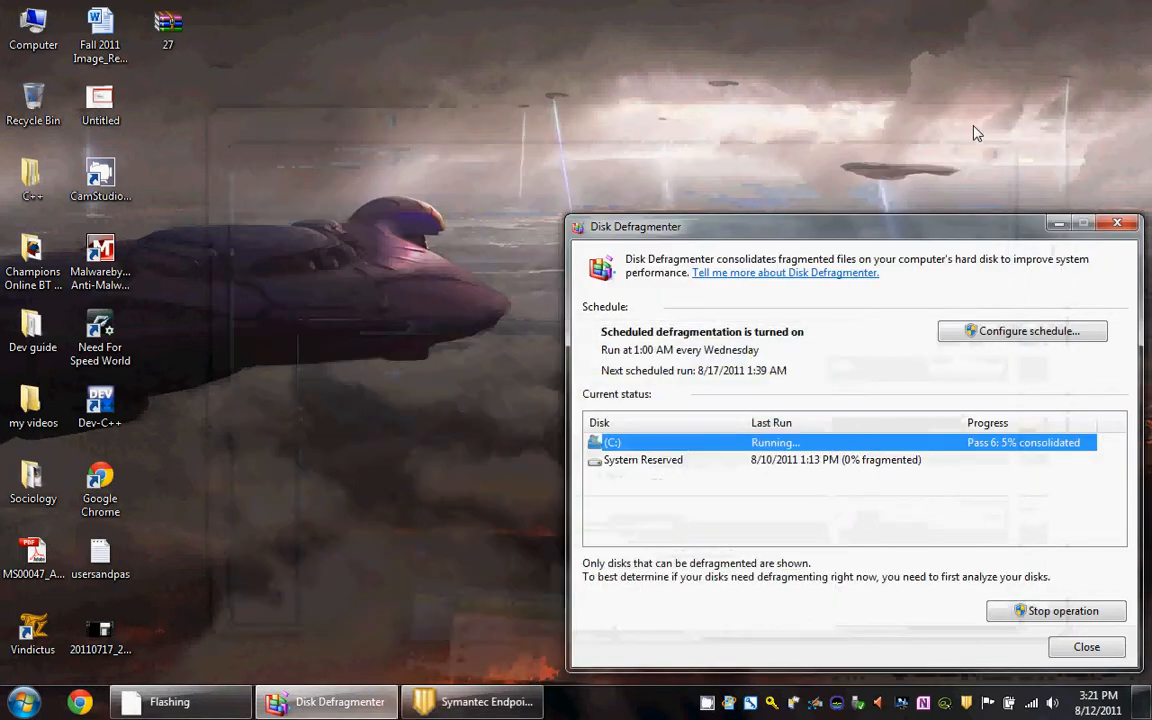
pyautogui.moveTo(918, 229); pyautogui.dragTo(721, 167)
pyautogui.click(472, 702)
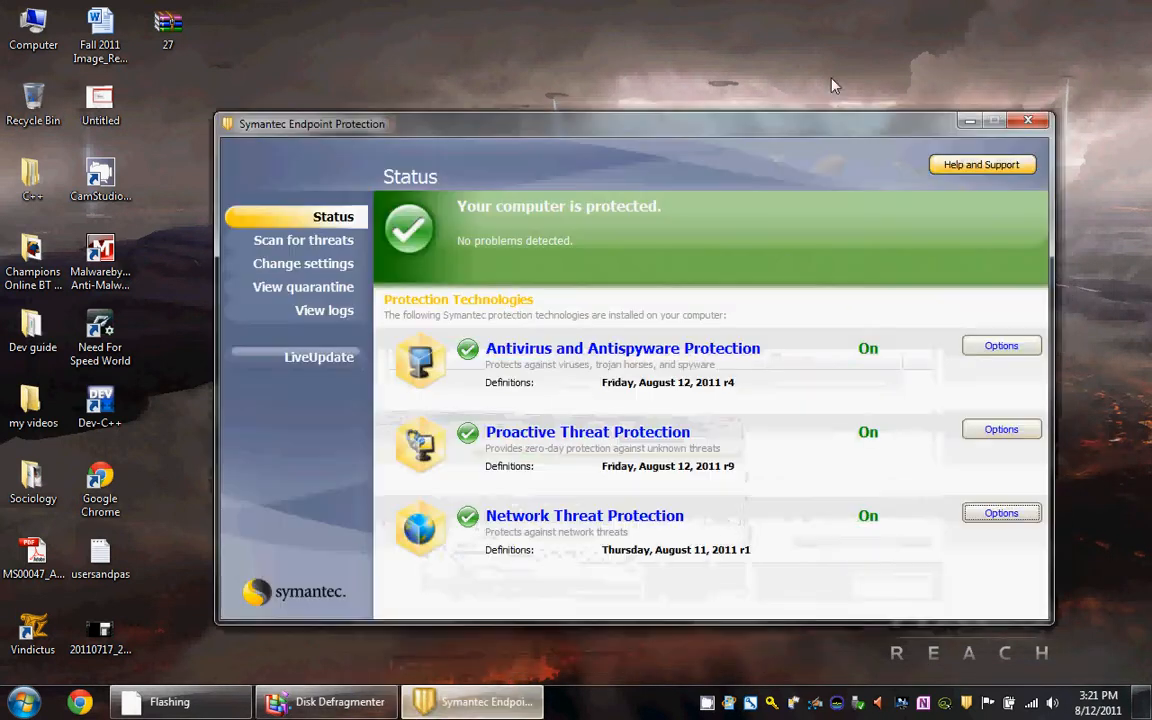
pyautogui.click(1027, 120)
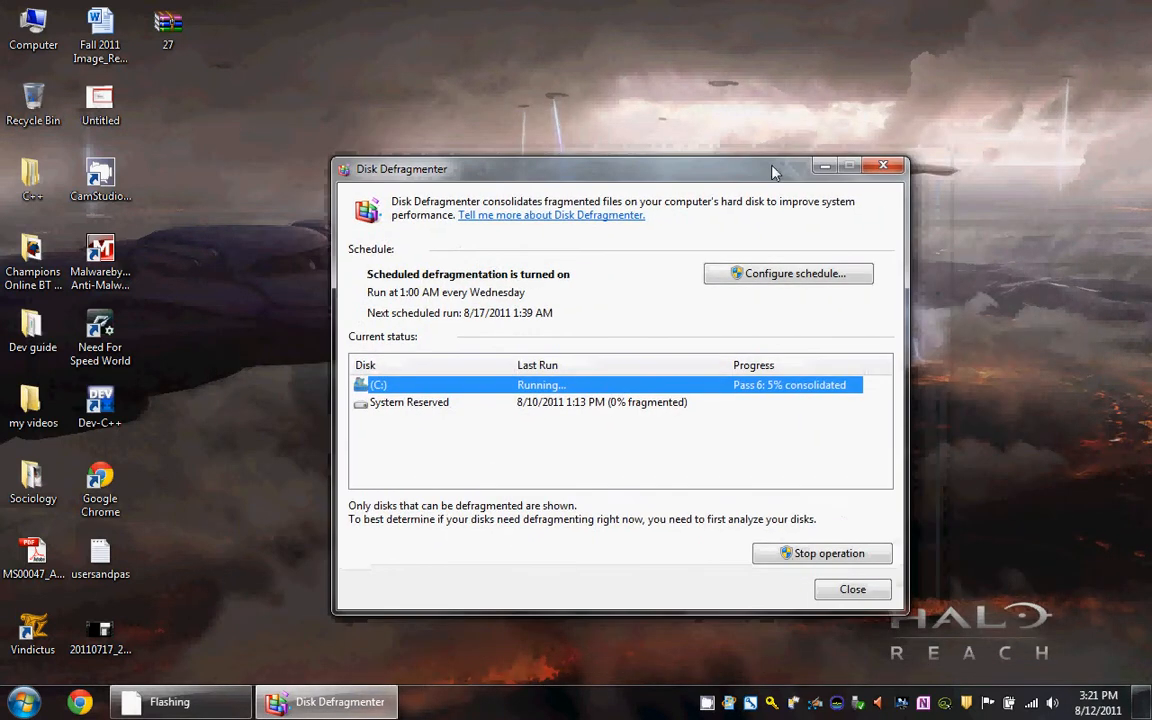
# Switch to Google Chrome and load the avast.com website.
pyautogui.click(79, 702)
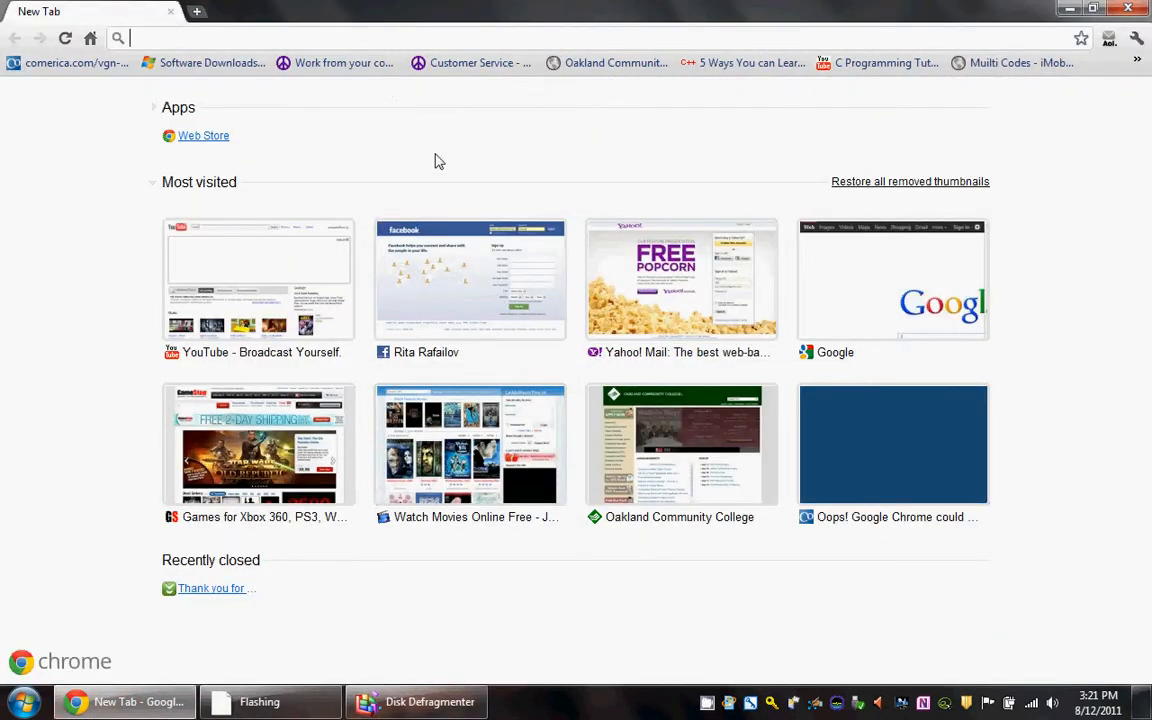
pyautogui.write('avast.com')
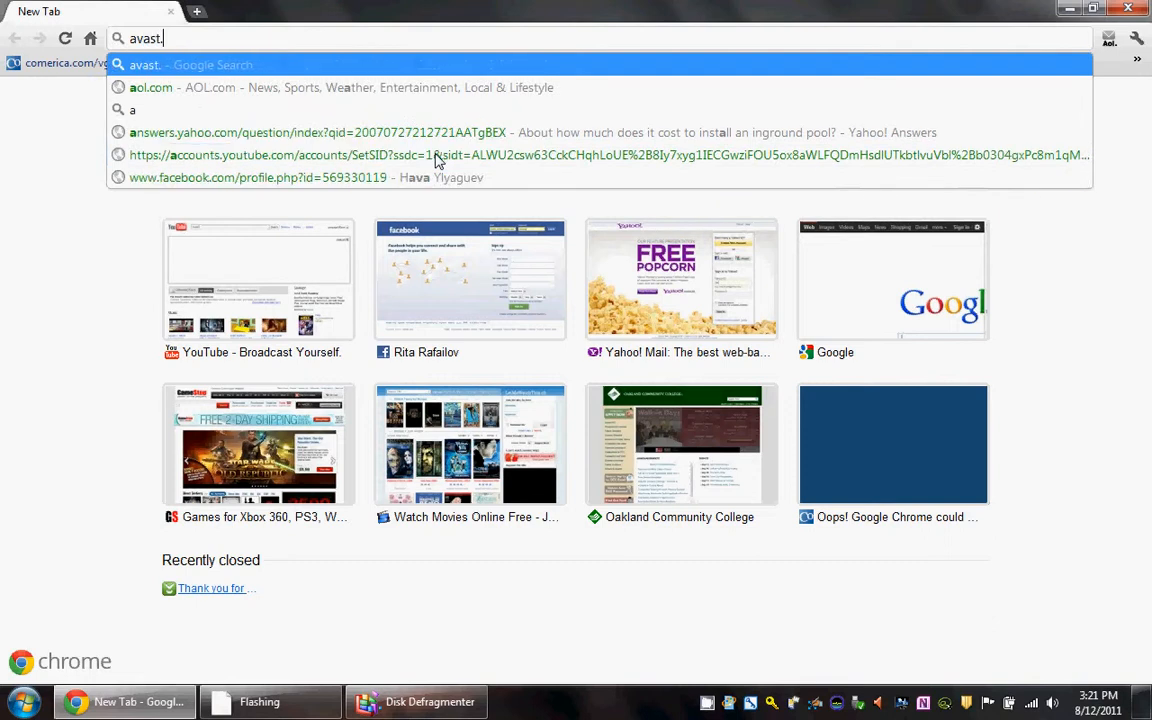
pyautogui.press('Return')
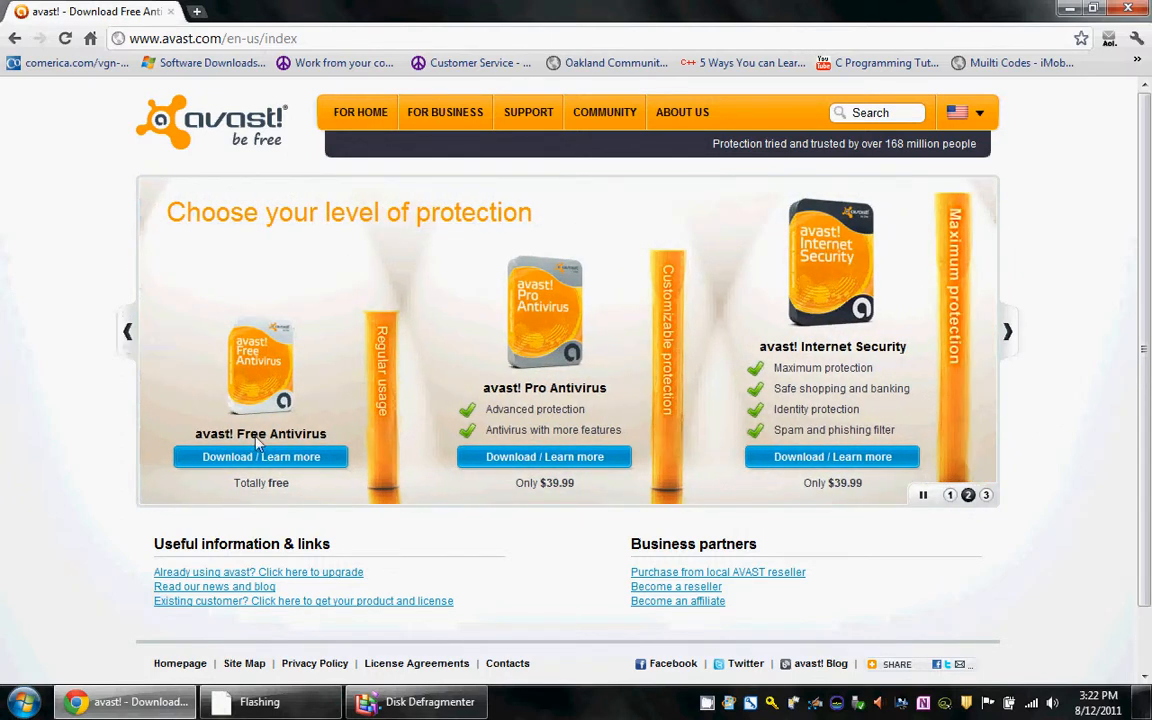
# Compare the features and prices of avast! Free Antivirus, Pro Antivirus and Internet Security on the product banner.
pyautogui.moveTo(290, 481); pyautogui.dragTo(211, 266)
pyautogui.click(208, 267)
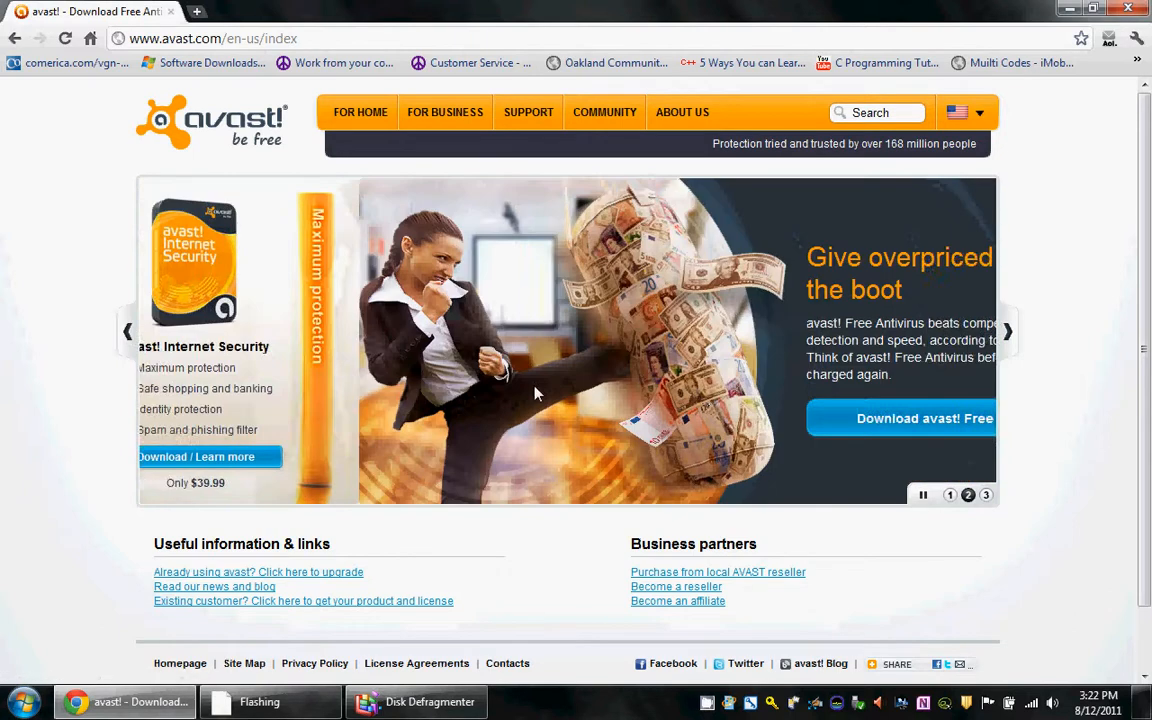
pyautogui.click(128, 333)
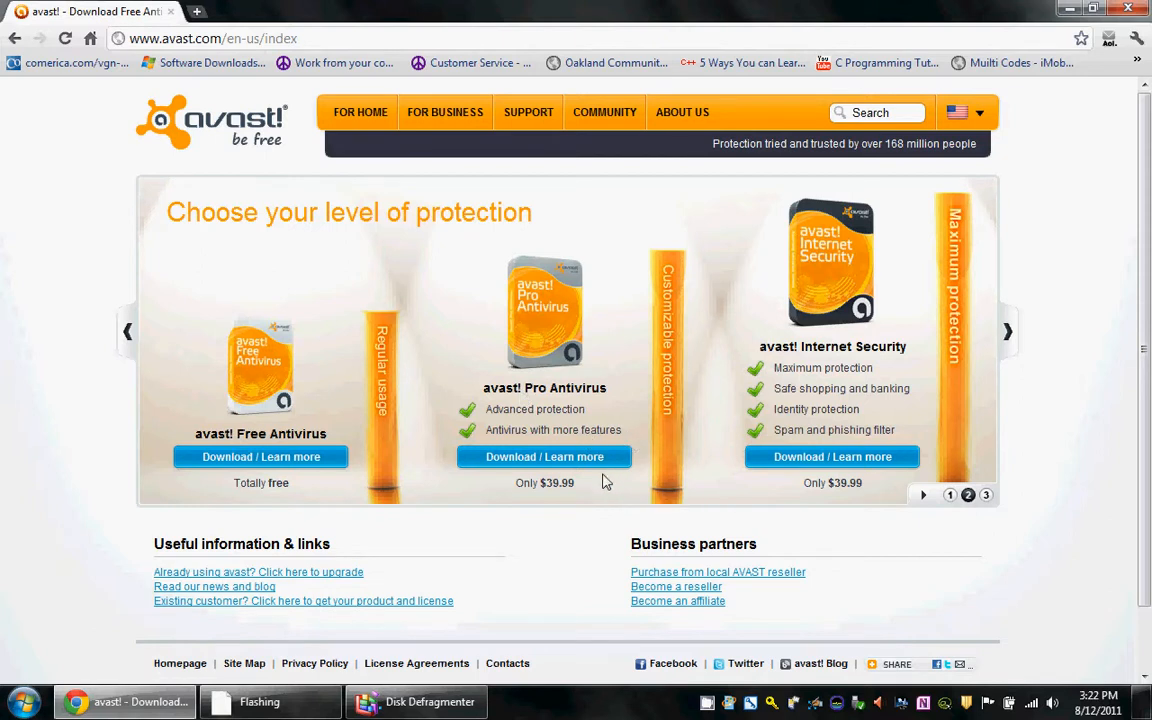
pyautogui.moveTo(603, 482); pyautogui.dragTo(530, 340)
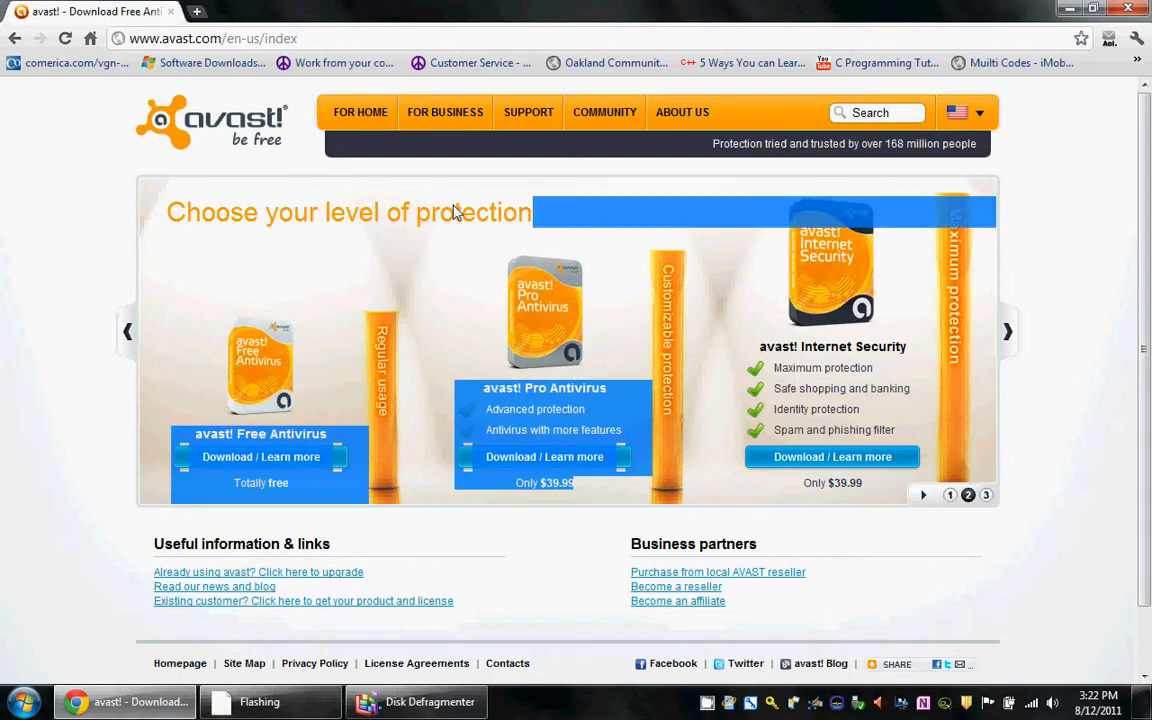
pyautogui.click(407, 182)
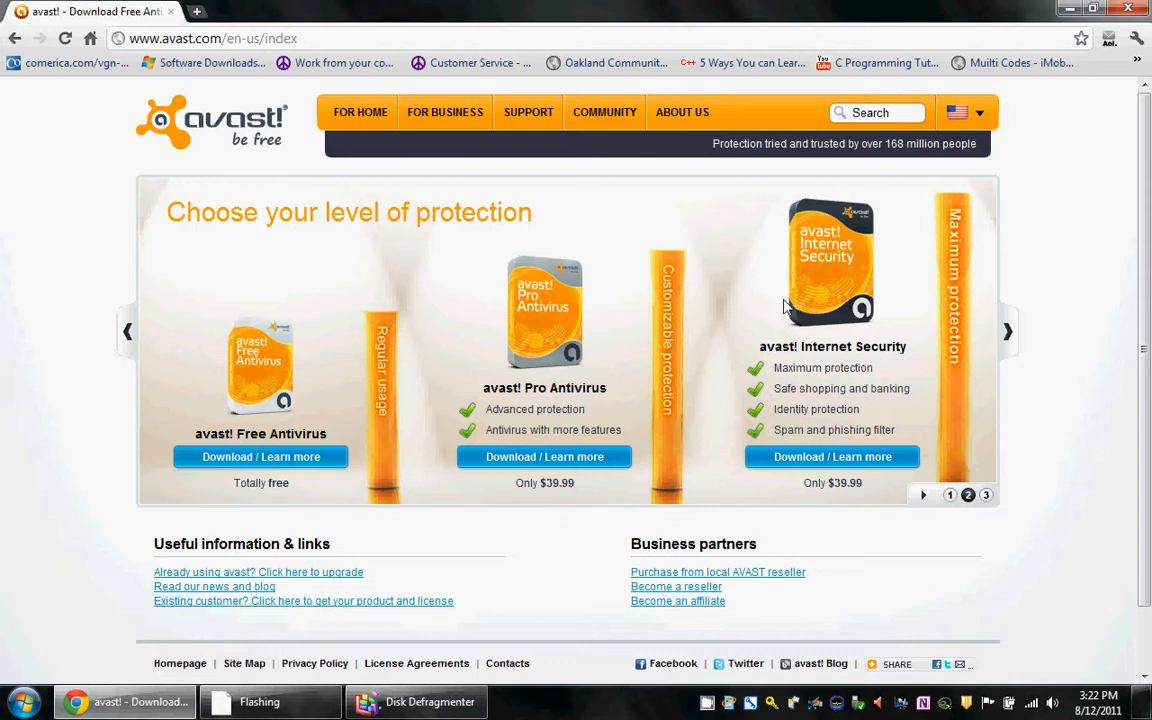
pyautogui.moveTo(860, 483); pyautogui.dragTo(502, 396)
pyautogui.moveTo(866, 484); pyautogui.dragTo(797, 400)
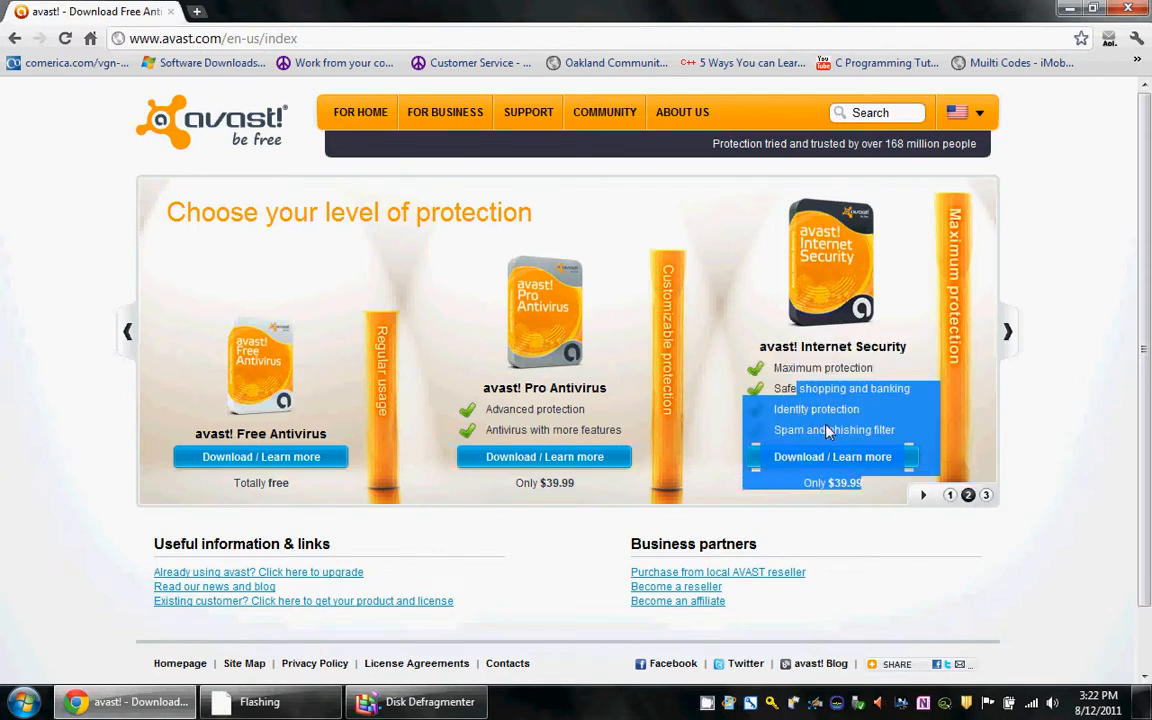
pyautogui.click(728, 432)
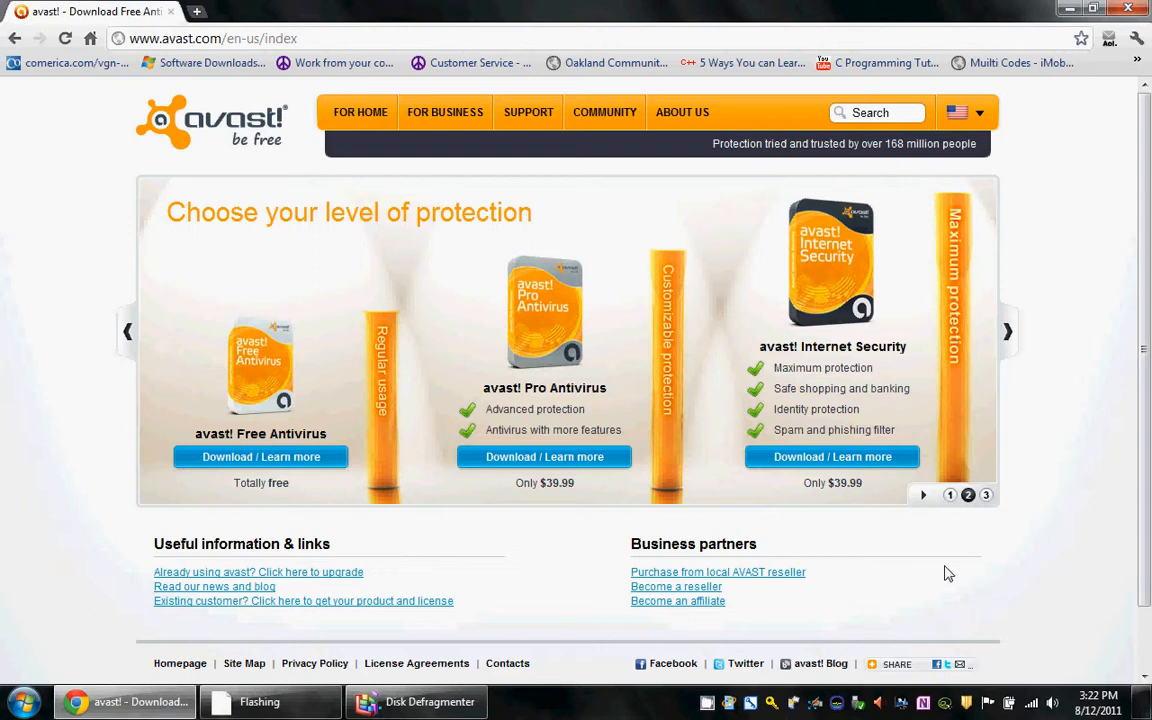
pyautogui.moveTo(589, 489); pyautogui.dragTo(523, 359)
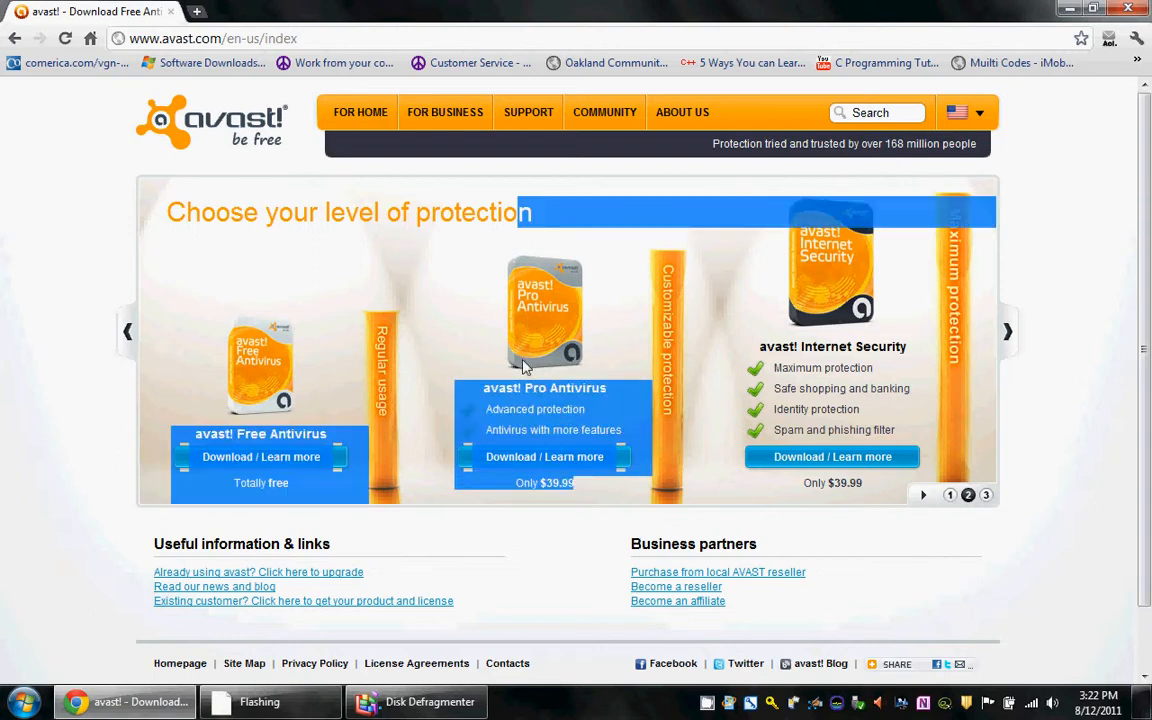
pyautogui.click(442, 413)
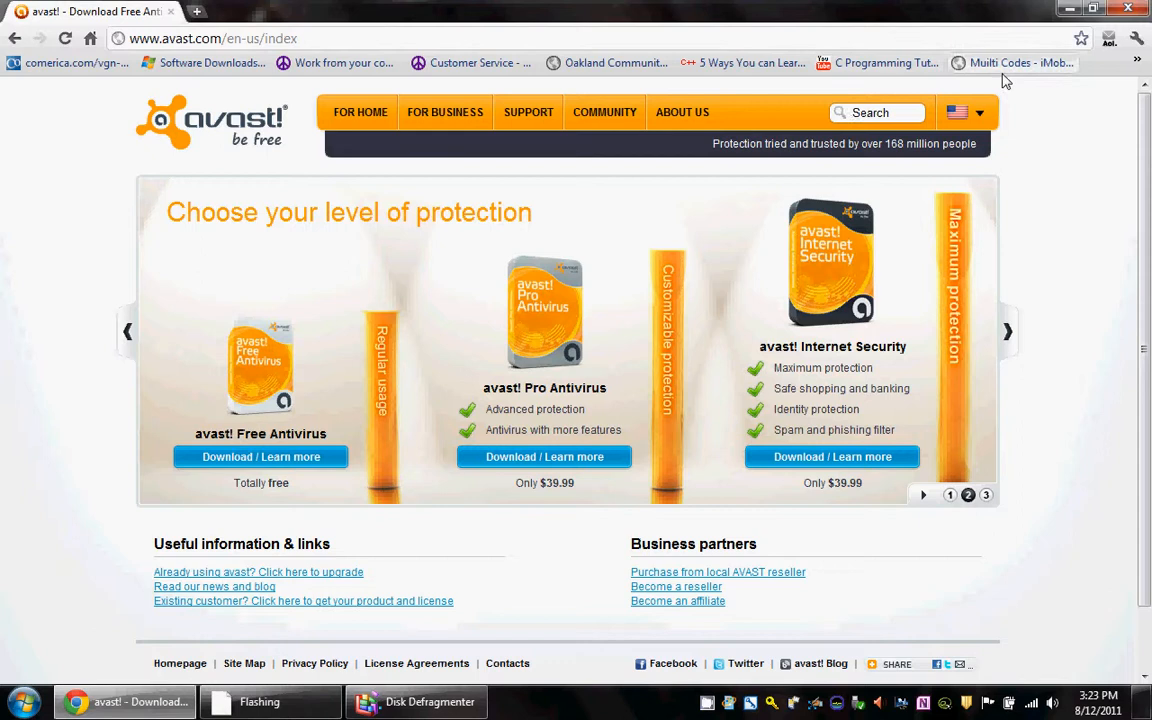
pyautogui.moveTo(1146, 160); pyautogui.dragTo(1047, 167)
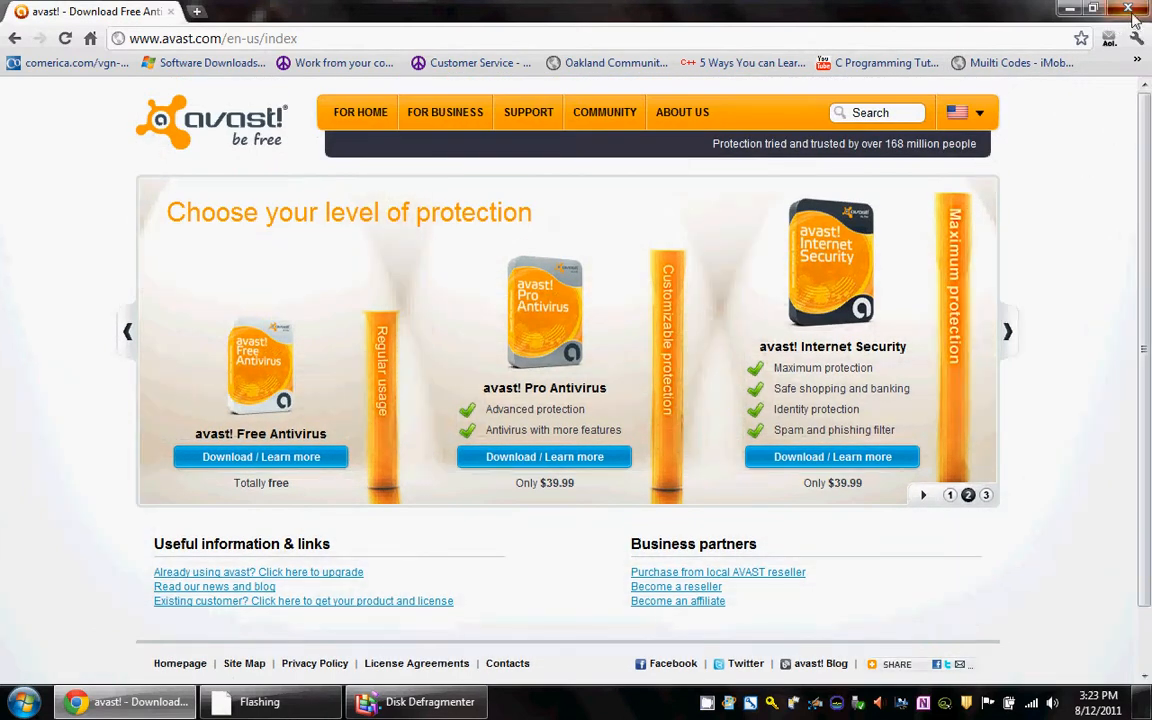
# Close Google Chrome and shift the Disk Defragmenter window slightly higher on the desktop.
pyautogui.click(1129, 10)
pyautogui.moveTo(760, 180); pyautogui.dragTo(757, 157)
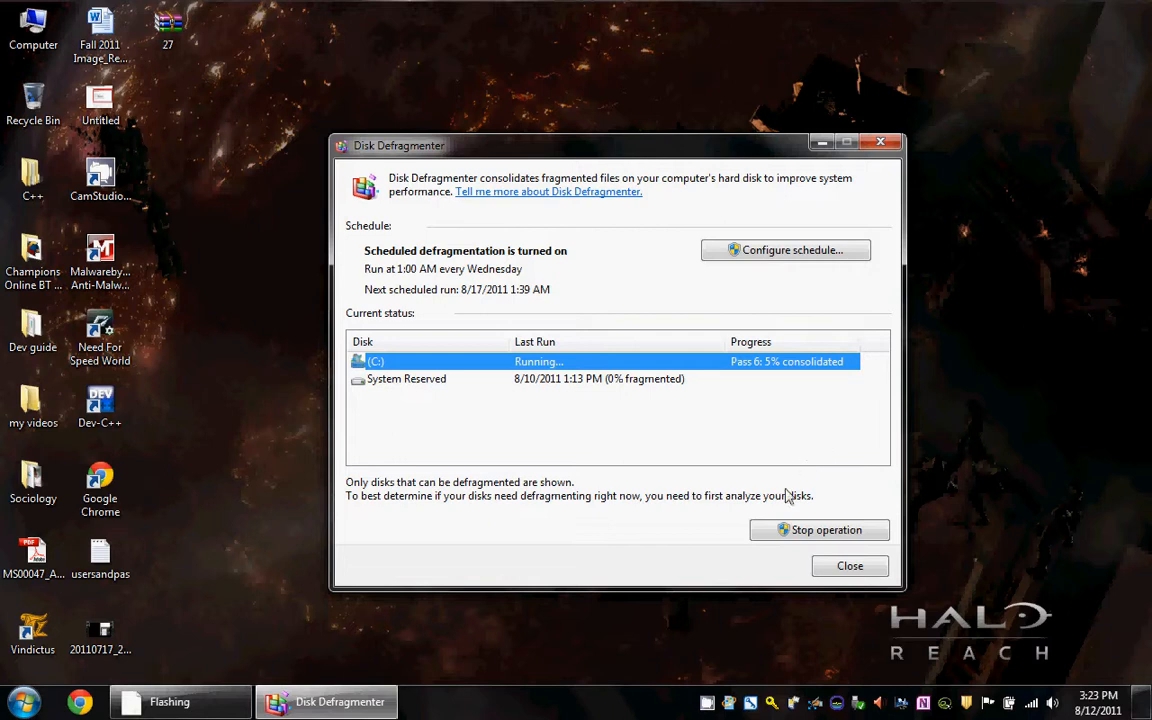
pyautogui.rightClick(706, 702)
pyautogui.click(742, 668)
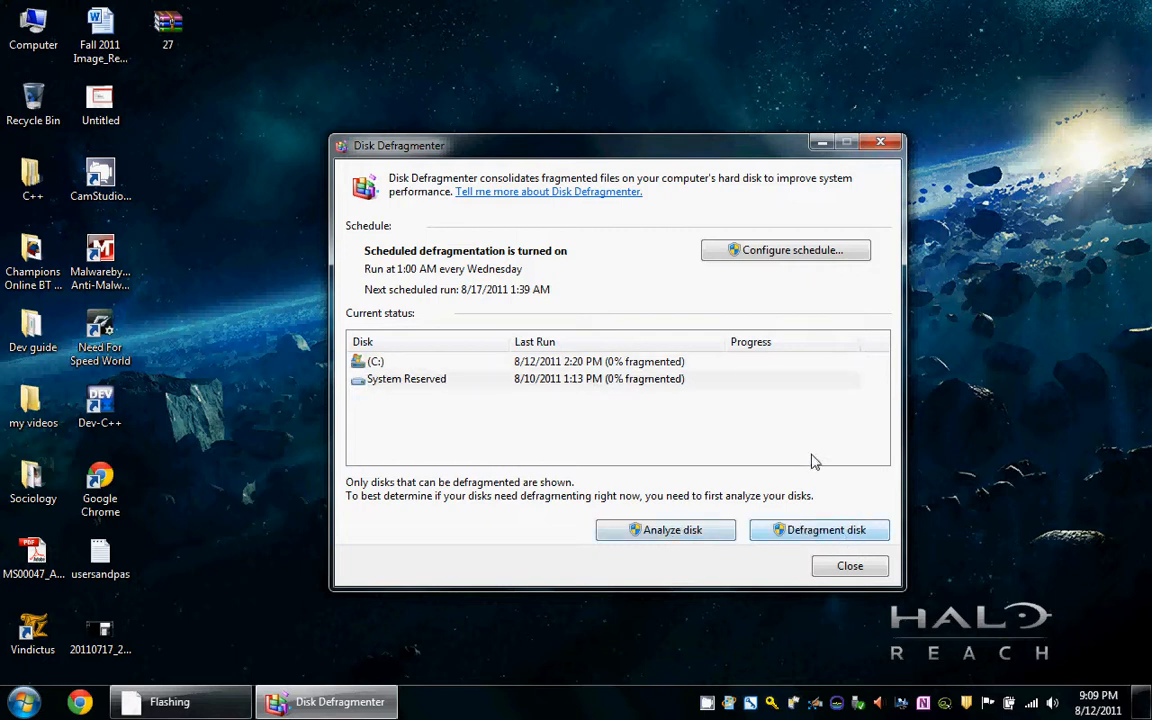
# Check the last-run fragmentation result for drive C: and close Disk Defragmenter.
pyautogui.click(620, 382)
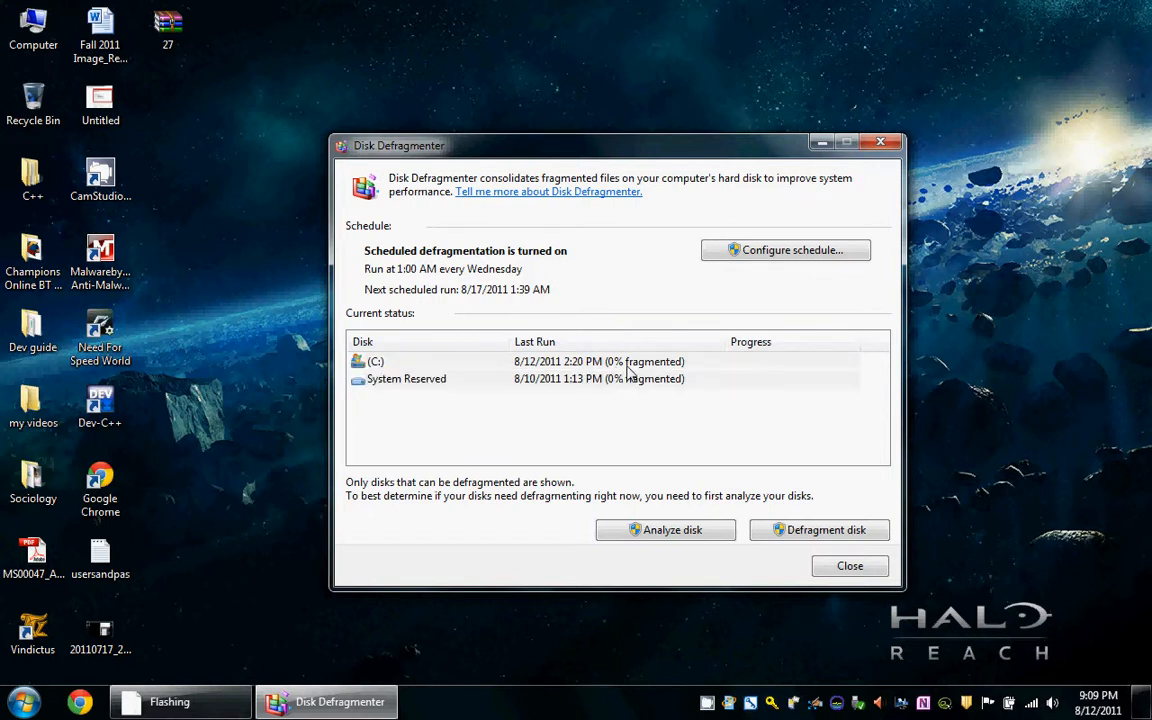
pyautogui.click(649, 365)
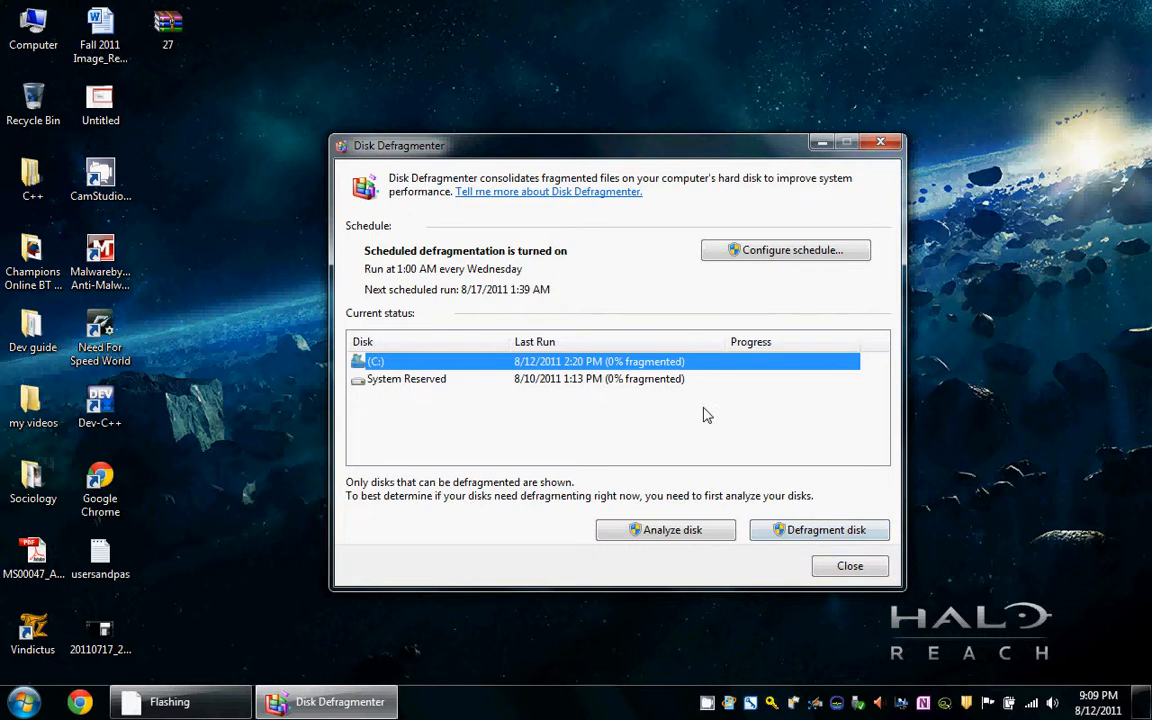
pyautogui.click(849, 565)
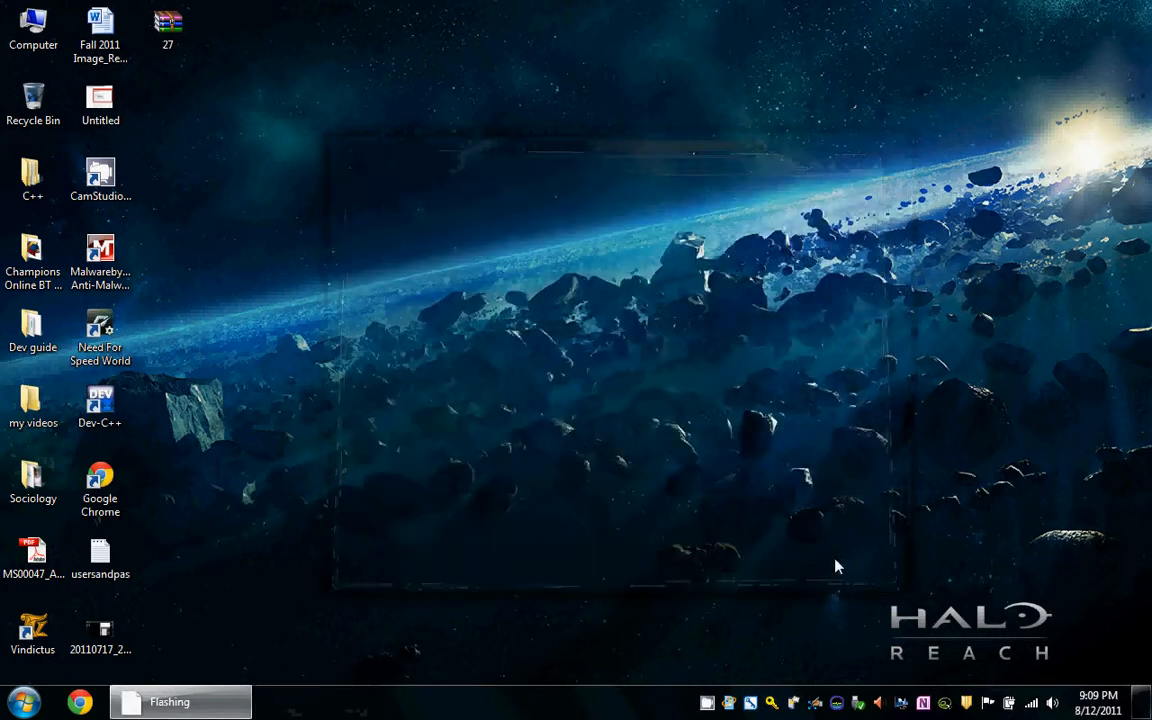